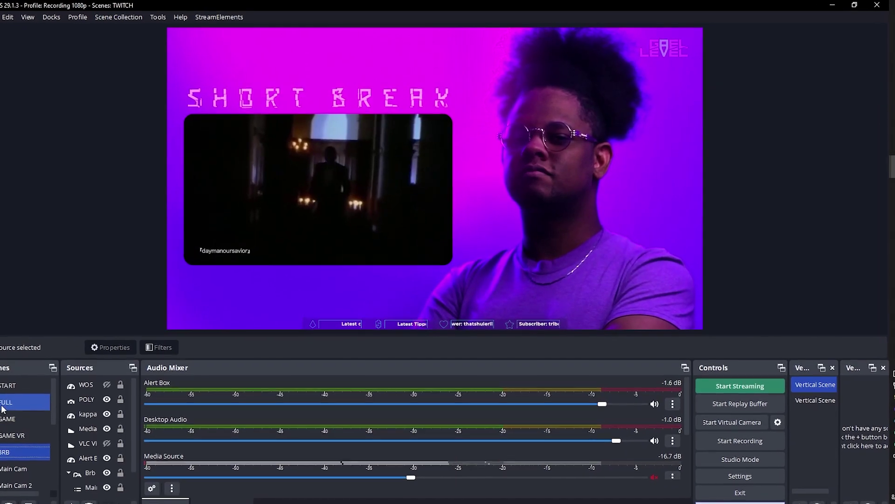
- Search YouTube for 'greens screen toasty' and open the Toasty Green screen result
click(3, 408)
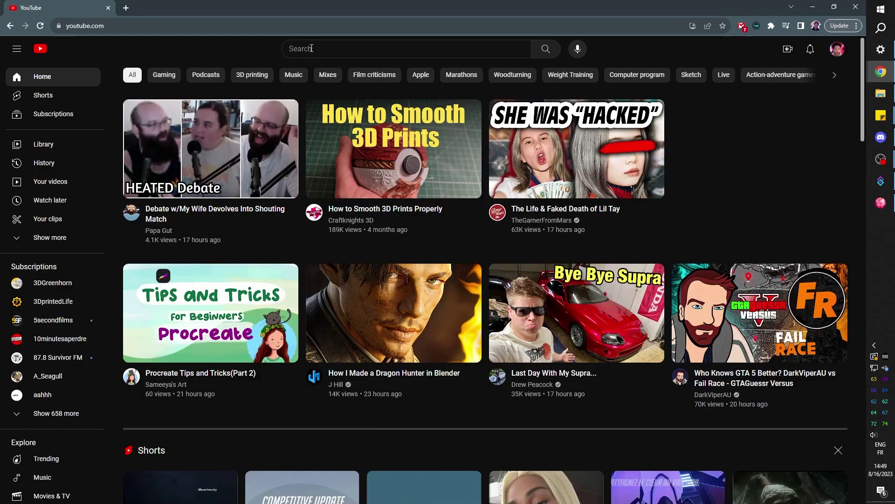
text(grtee)
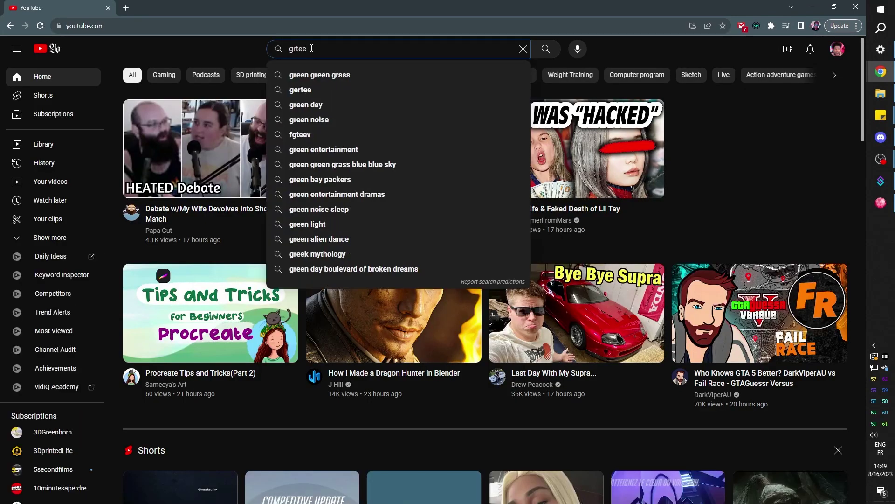
key(BackSpace)
key(BackSpace)
text(eens screen toasty)
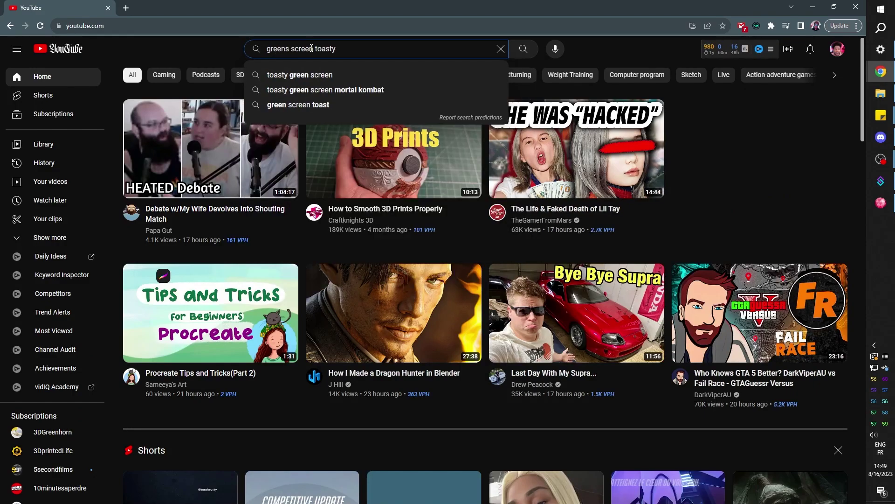
key(Return)
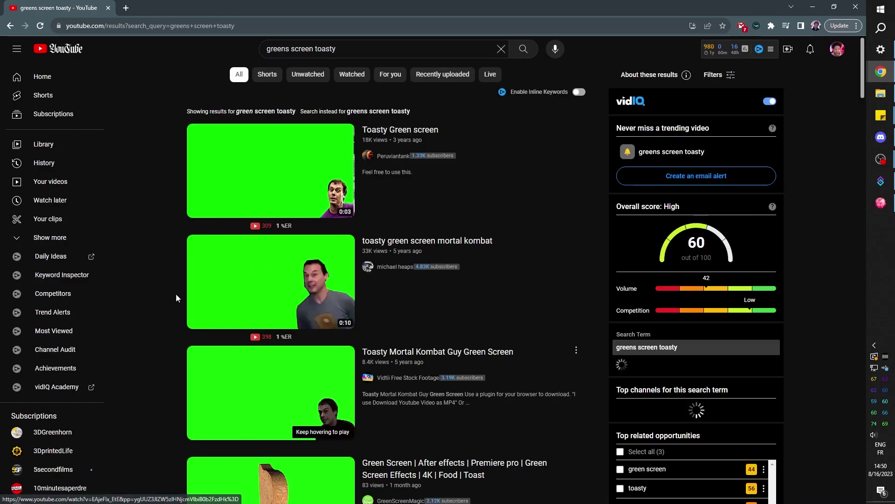
click(192, 188)
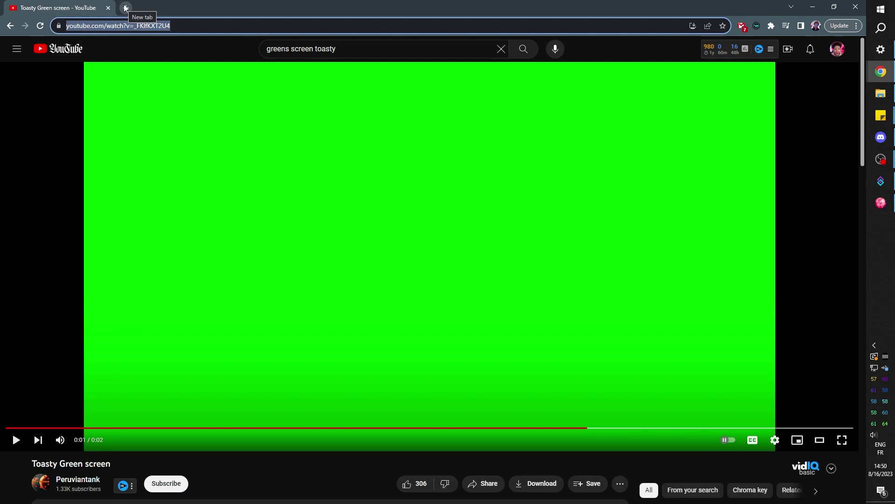
- Convert the Toasty Green screen video to MP4 HD on notube.io and save the file
click(125, 8)
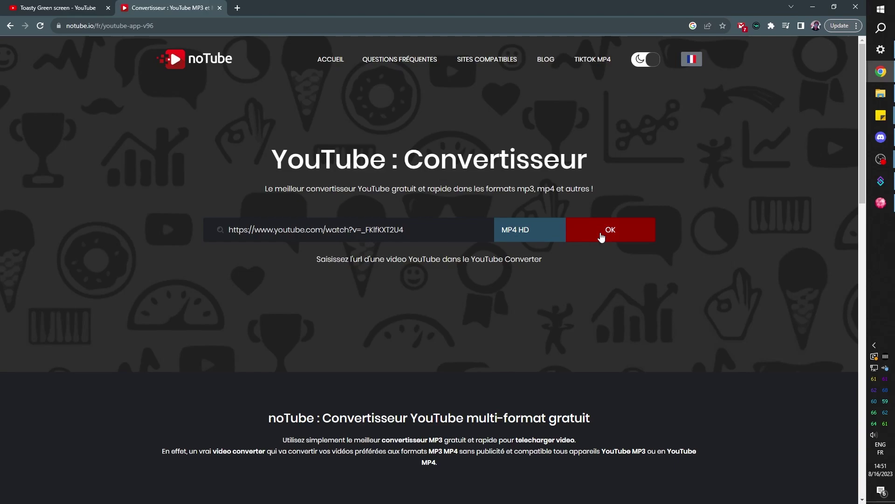
click(601, 237)
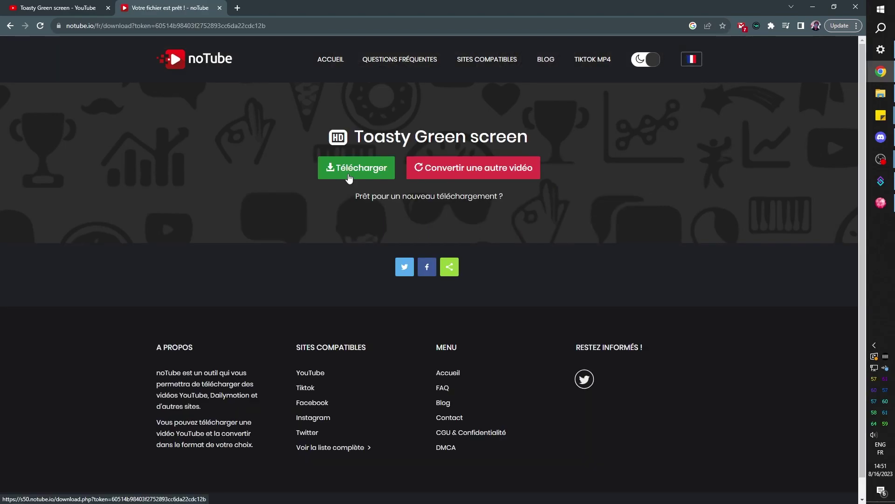
click(348, 178)
click(312, 409)
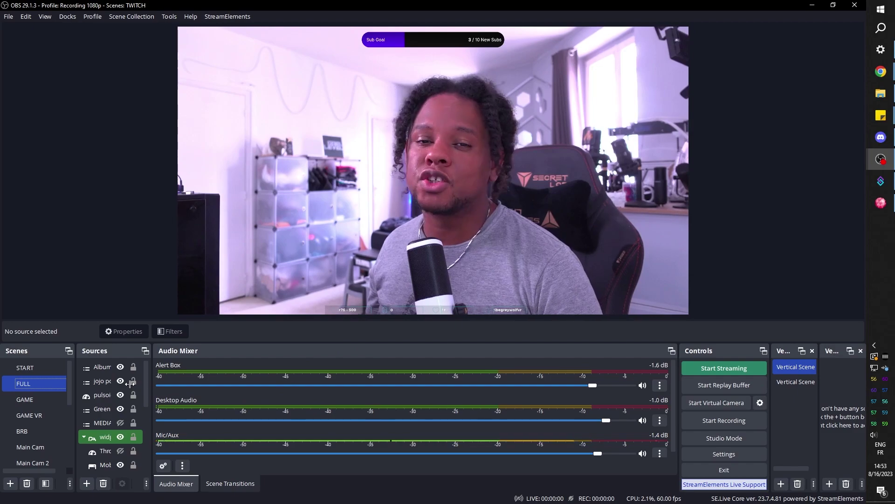
- Widen the Sources and Scenes docks and select the Green Screen Videos scene
drag(130, 384, 345, 385)
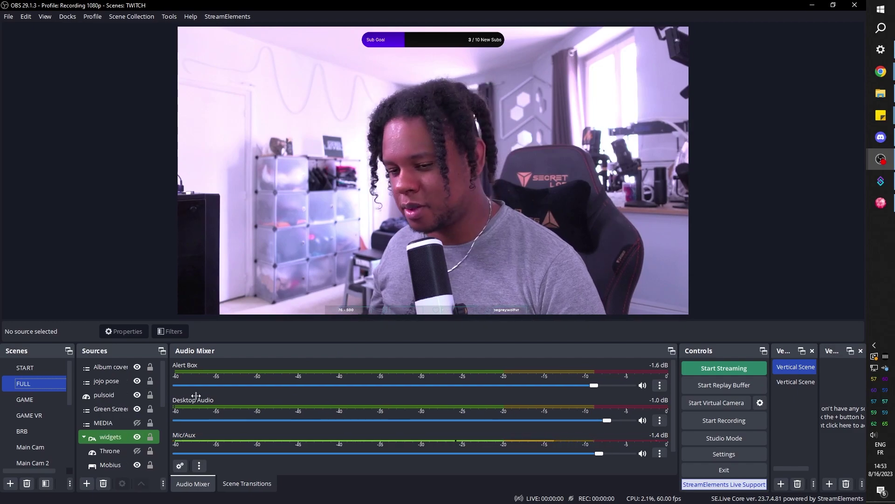
click(82, 396)
drag(79, 399, 186, 401)
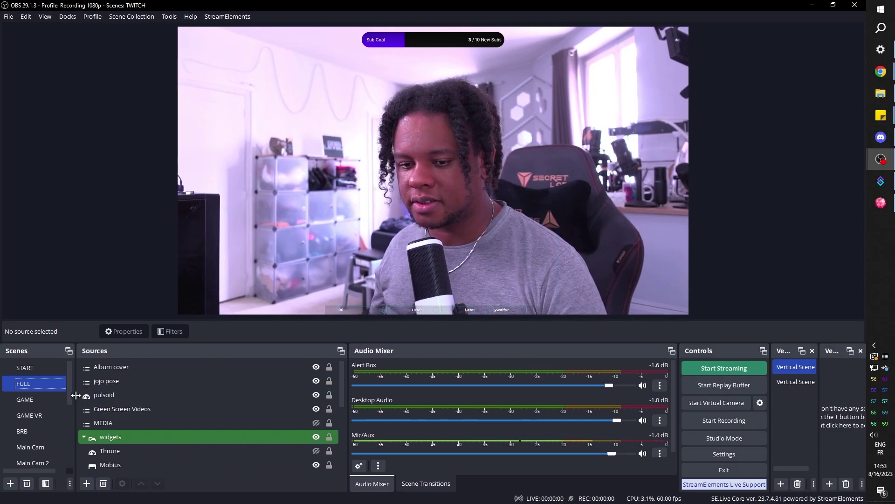
click(134, 414)
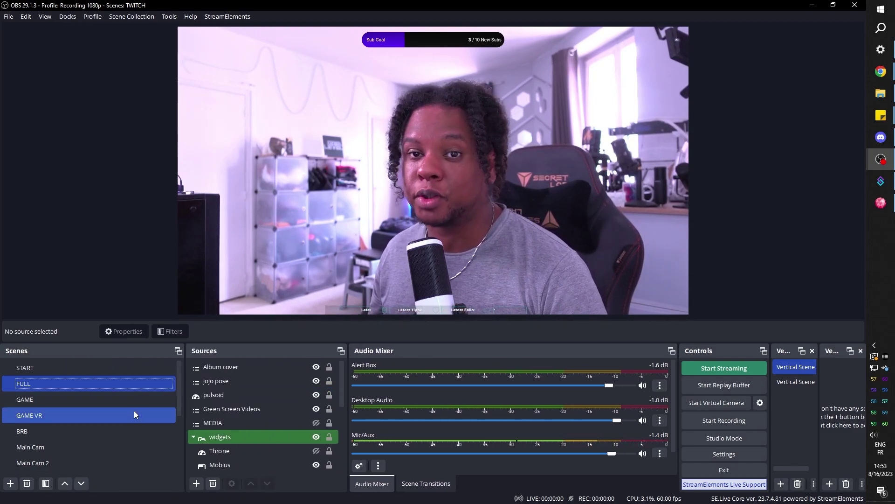
scroll(133, 410, down, 2)
click(133, 413)
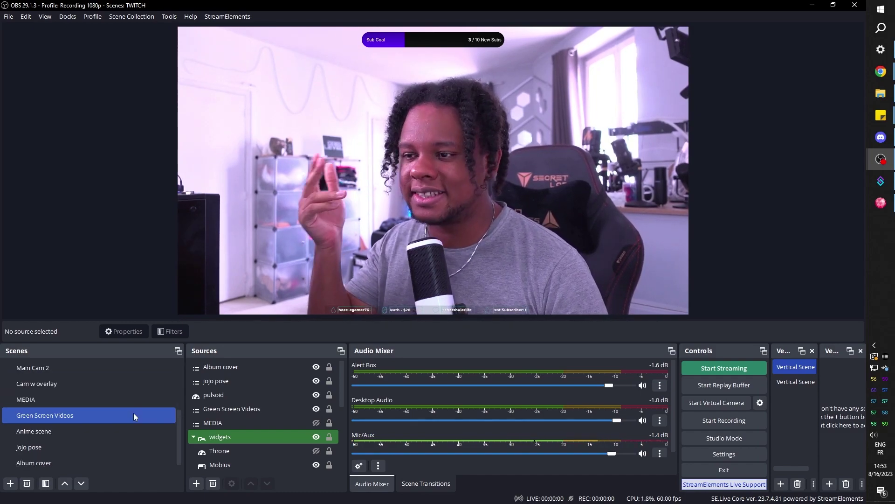
click(87, 414)
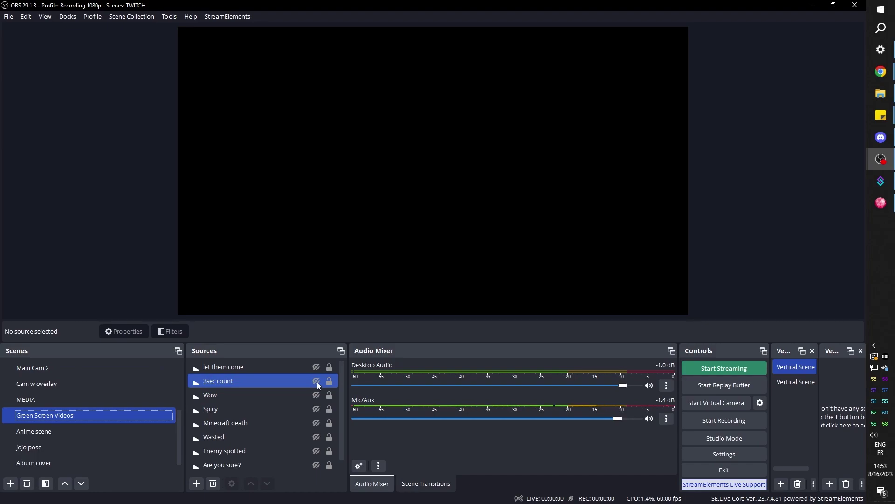
- Preview the Wow, Spicy, let them come, Are you sure? and Enemy spotted clips, leaving Minecraft death shown
click(316, 394)
click(316, 395)
click(316, 409)
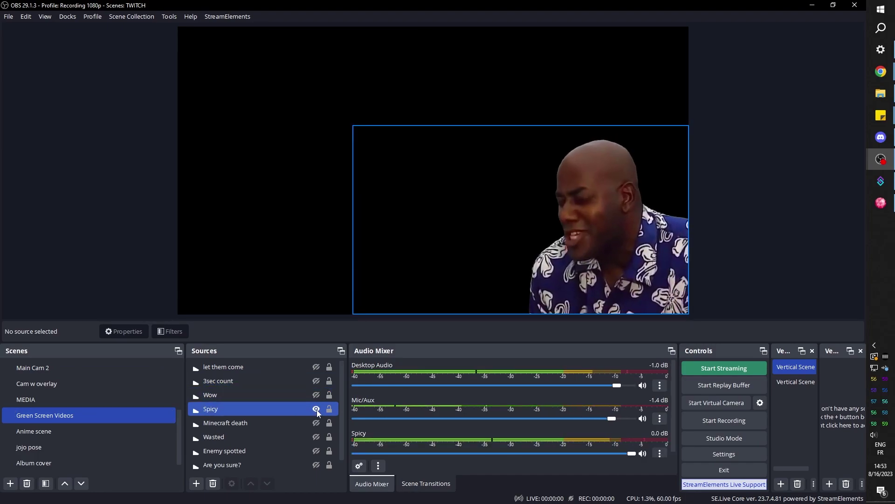
click(317, 408)
click(316, 366)
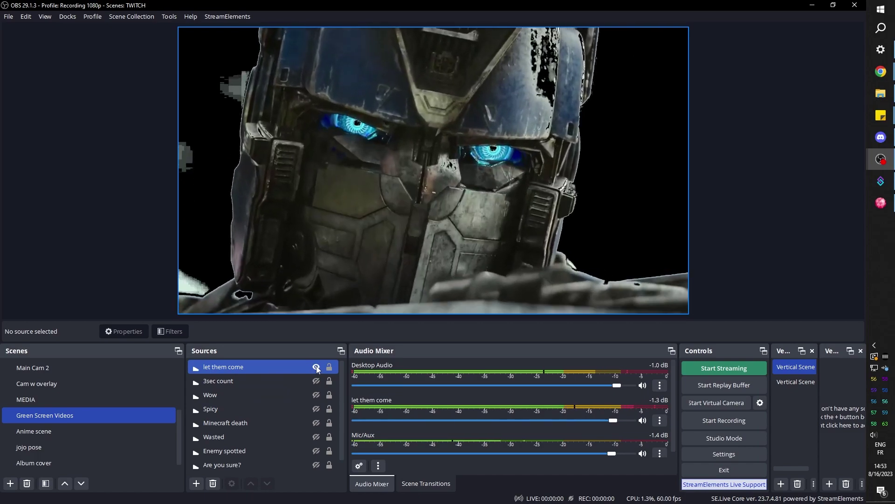
click(316, 366)
scroll(316, 411, down, 1)
click(316, 450)
click(316, 436)
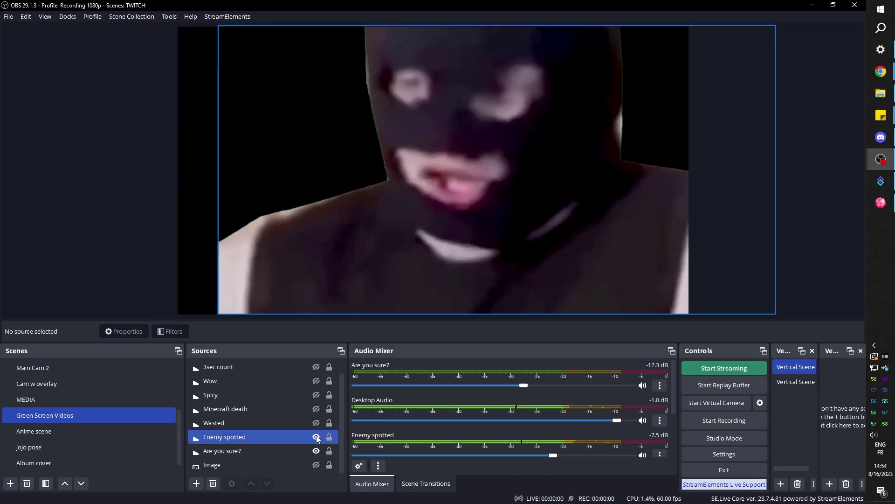
click(316, 437)
click(316, 451)
click(316, 408)
- Switch to the FULL webcam scene, then back to Green Screen Videos
scroll(70, 391, up, 2)
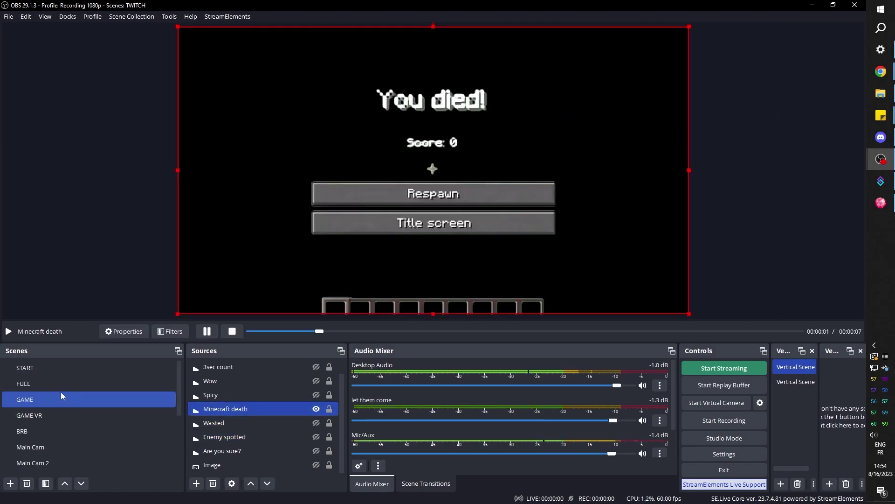
click(62, 383)
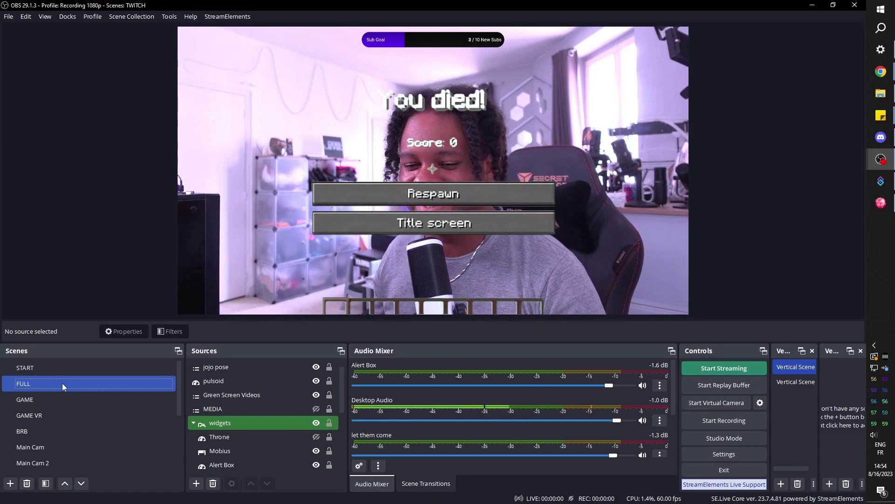
scroll(60, 390, down, 2)
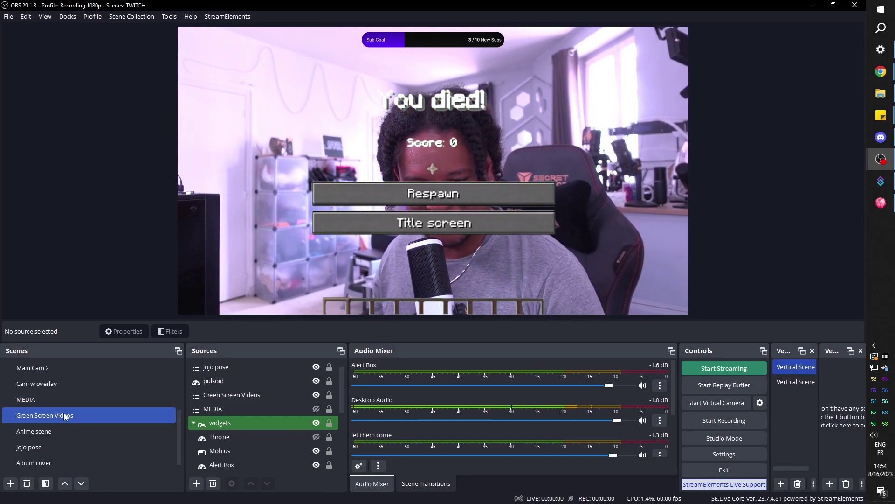
click(69, 417)
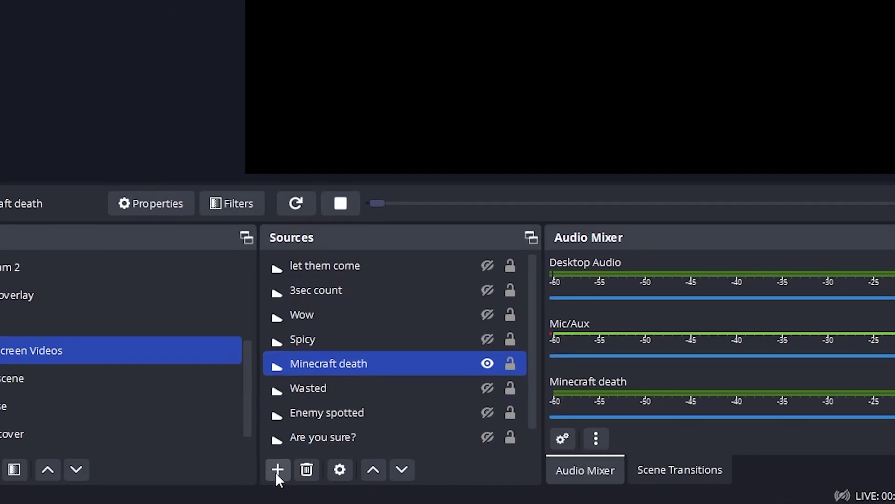
- Add a Media Source named Toasty using the file Toasty Green screen.mp4
click(277, 471)
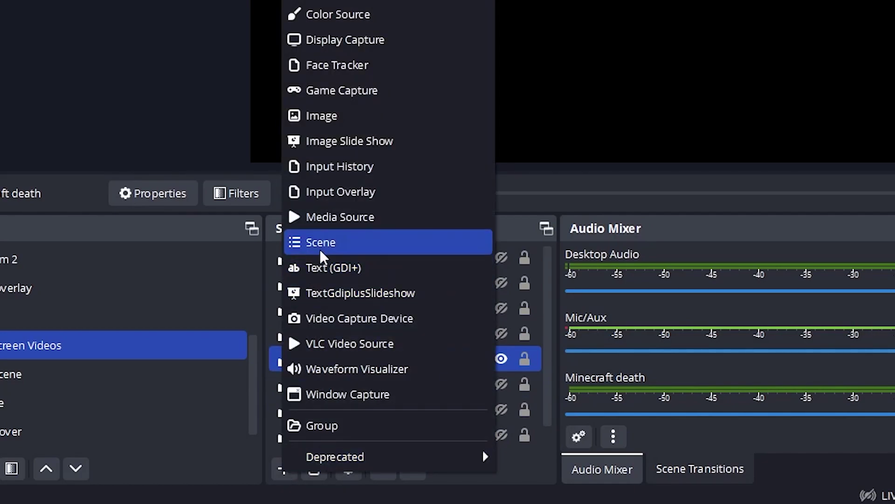
click(382, 216)
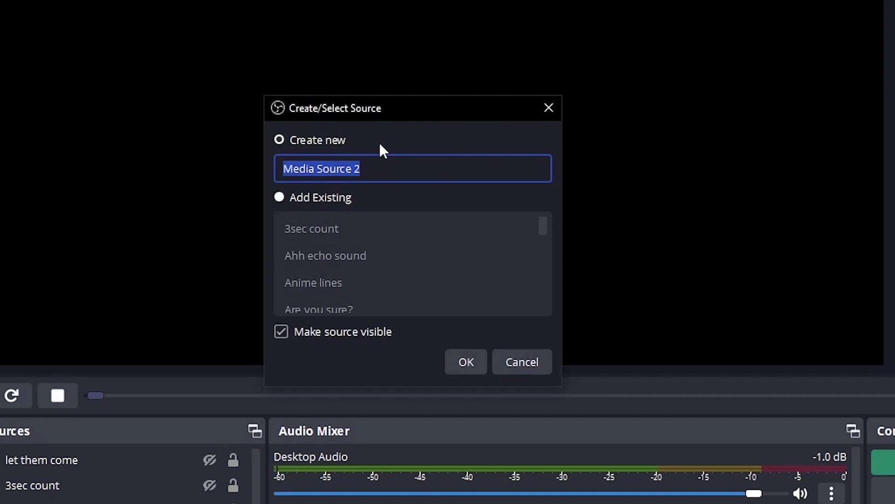
text(Toasty)
click(469, 364)
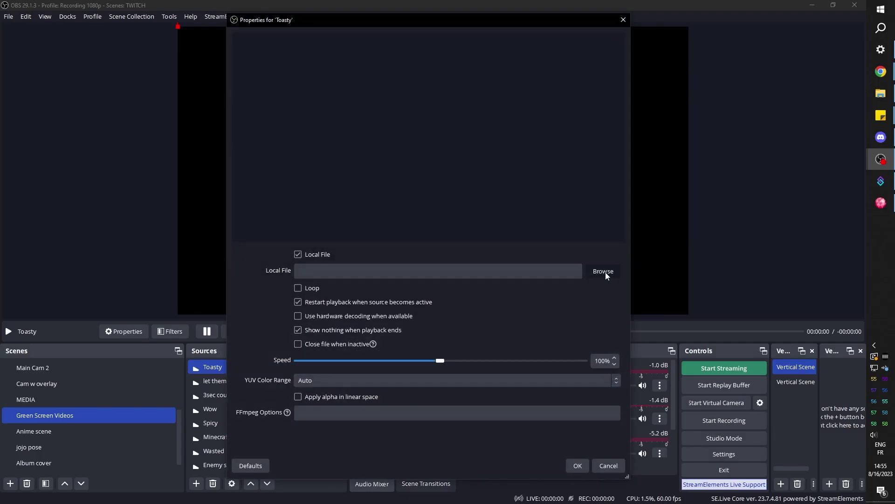
scroll(248, 163, down, 5)
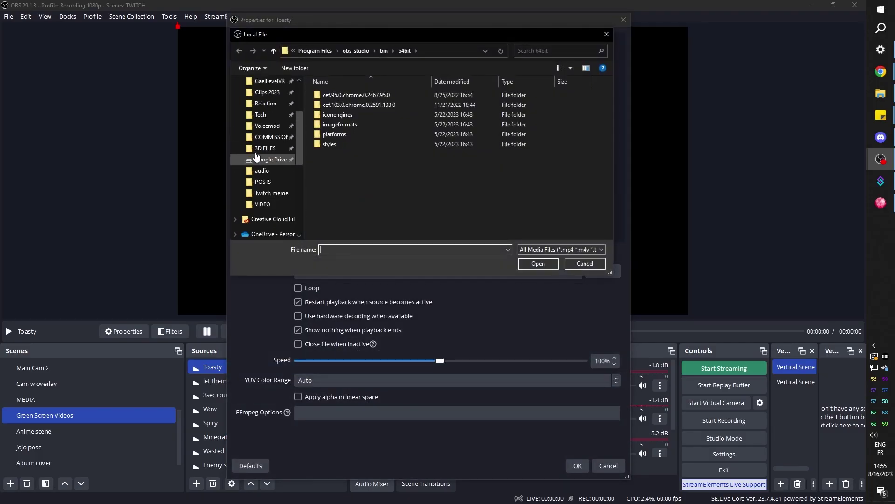
click(346, 119)
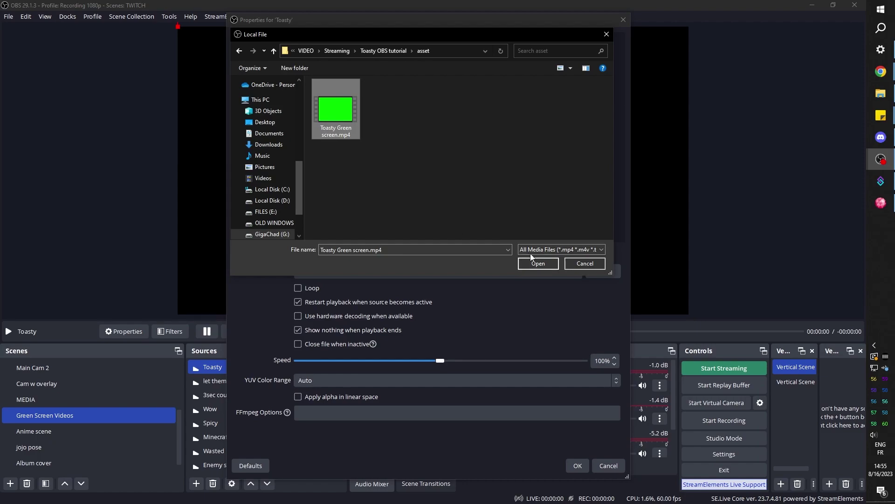
click(530, 263)
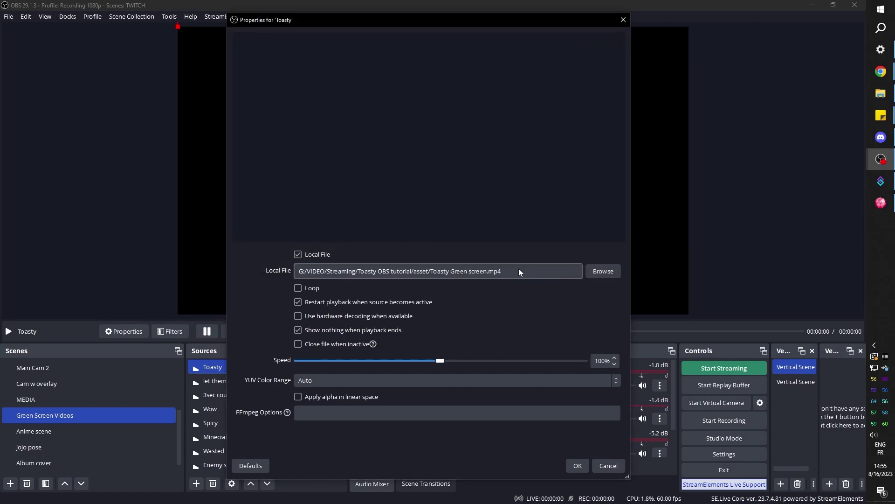
click(577, 466)
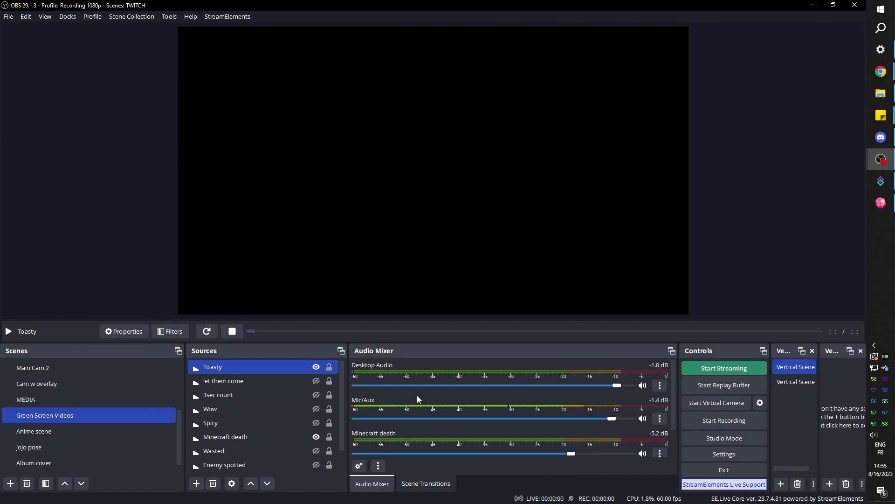
- Change Toasty's Audio Monitoring in Advanced Audio Properties, then toggle the source off and on to replay it
scroll(417, 395, down, 2)
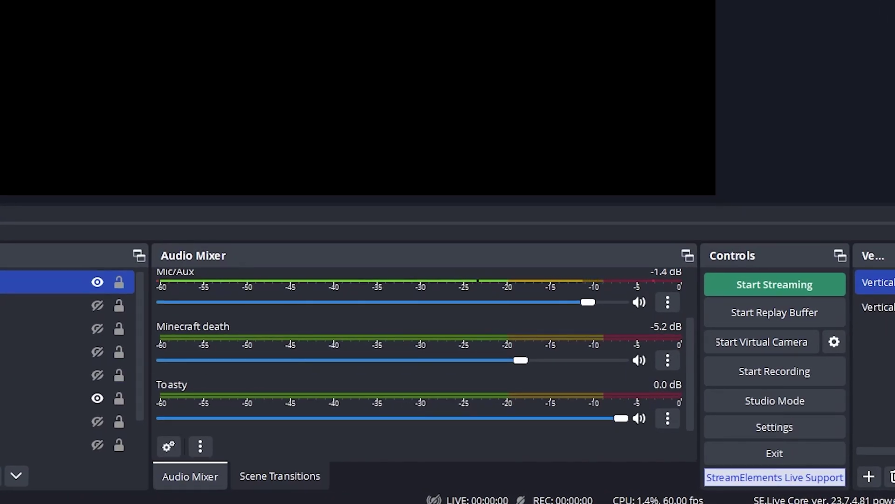
click(668, 417)
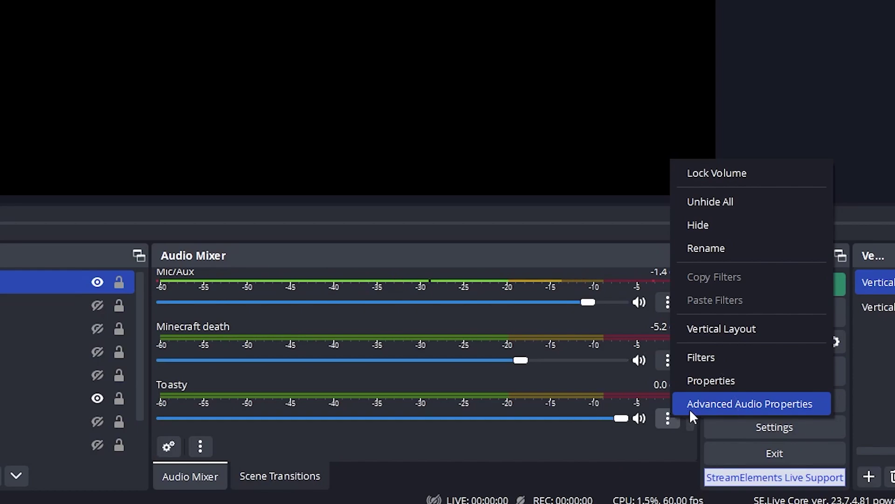
click(690, 407)
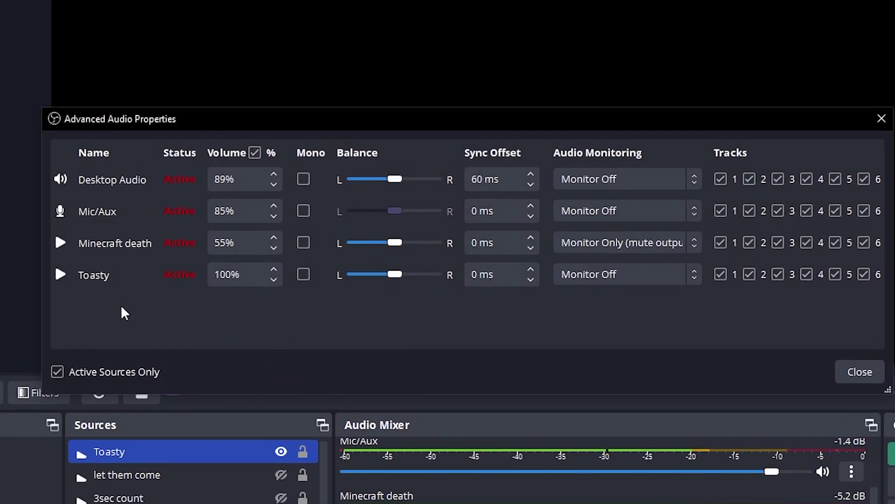
click(630, 275)
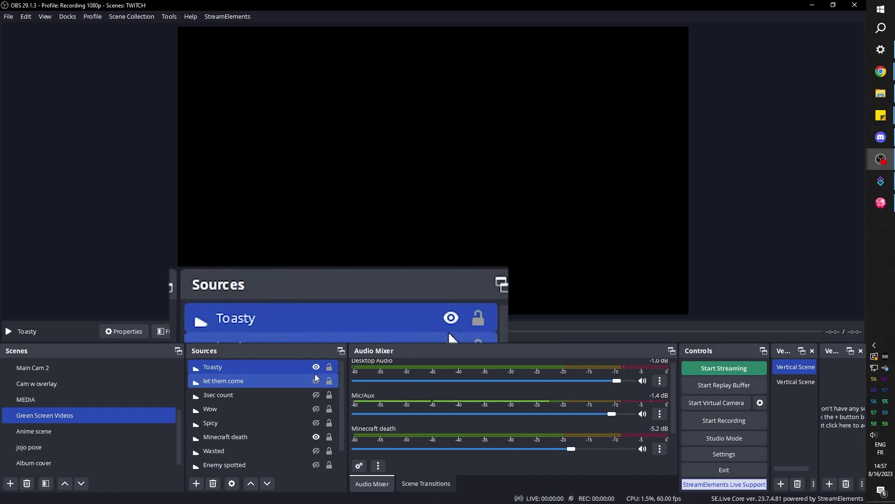
click(316, 368)
click(316, 367)
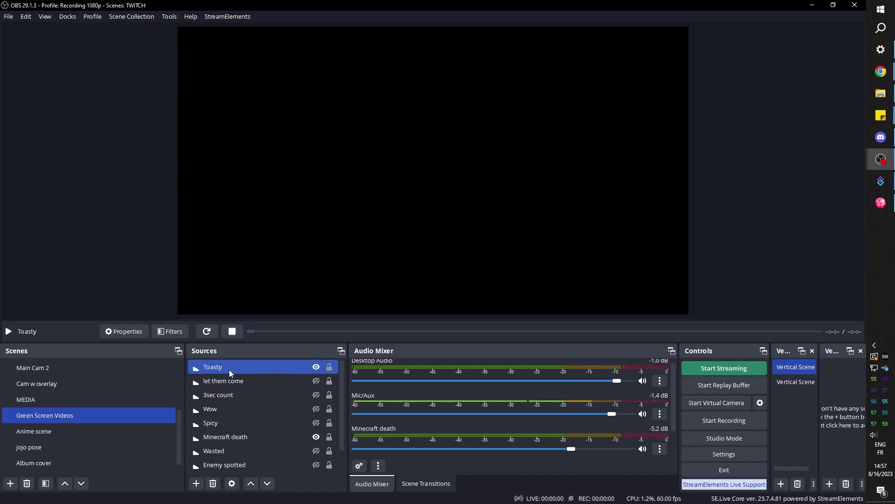
- Review the Toasty clip's properties and pause its playback
double_click(230, 372)
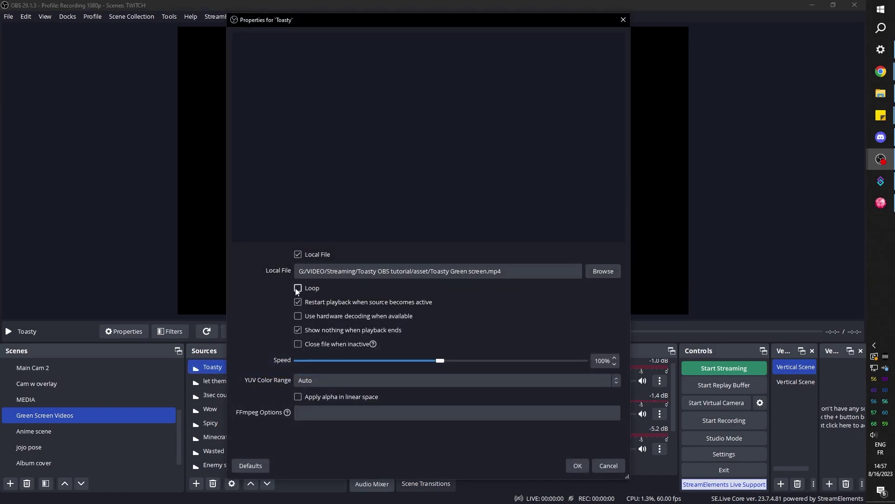
click(578, 465)
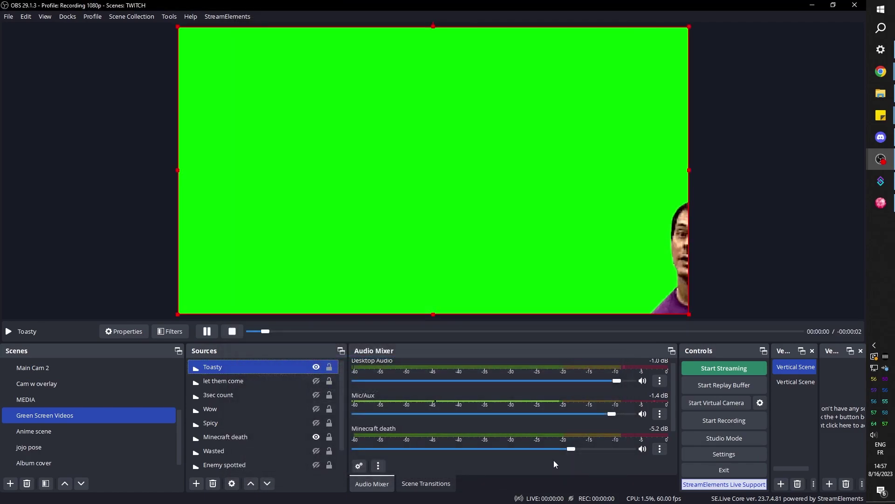
click(209, 333)
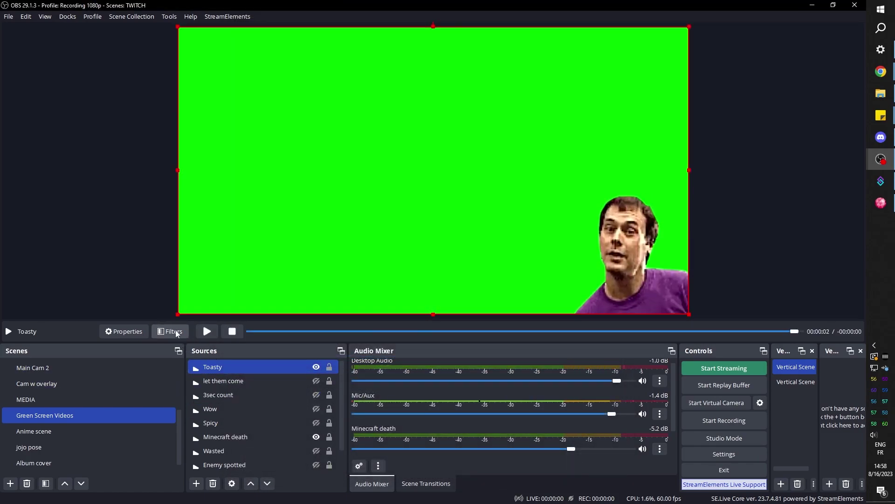
- Add a Chroma Key effect filter to the Toasty source, then select the FULL scene
right_click(227, 368)
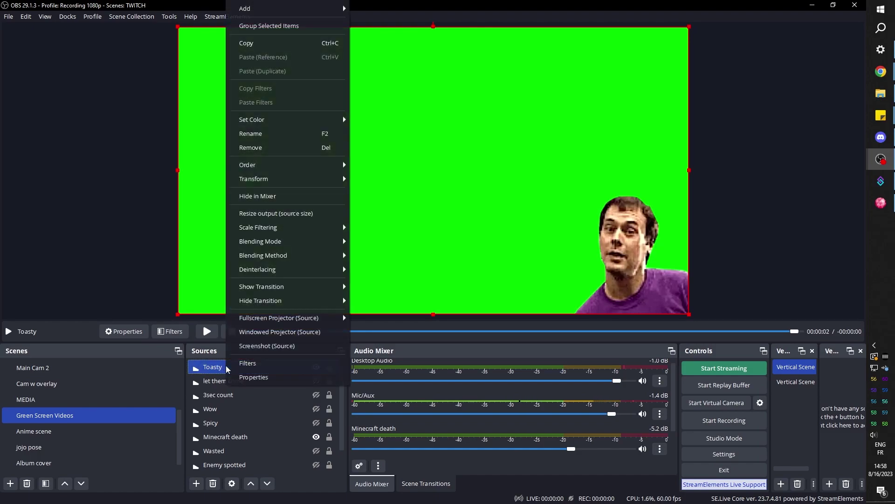
click(253, 363)
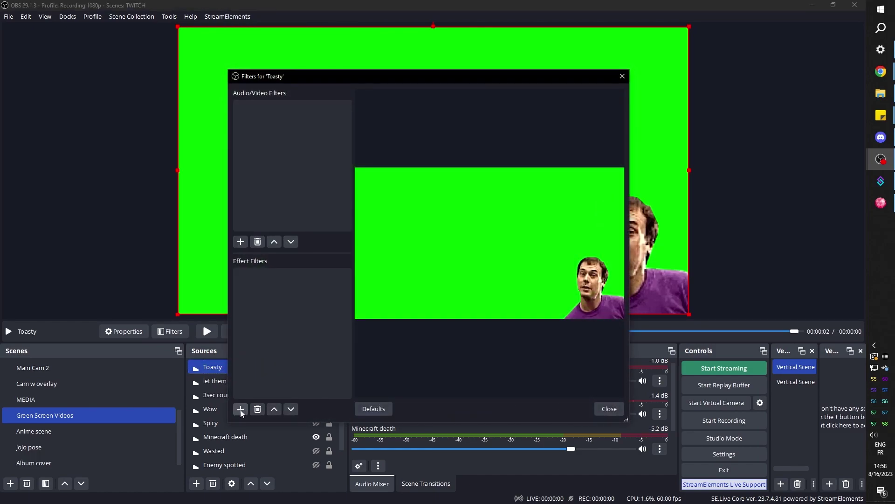
click(241, 409)
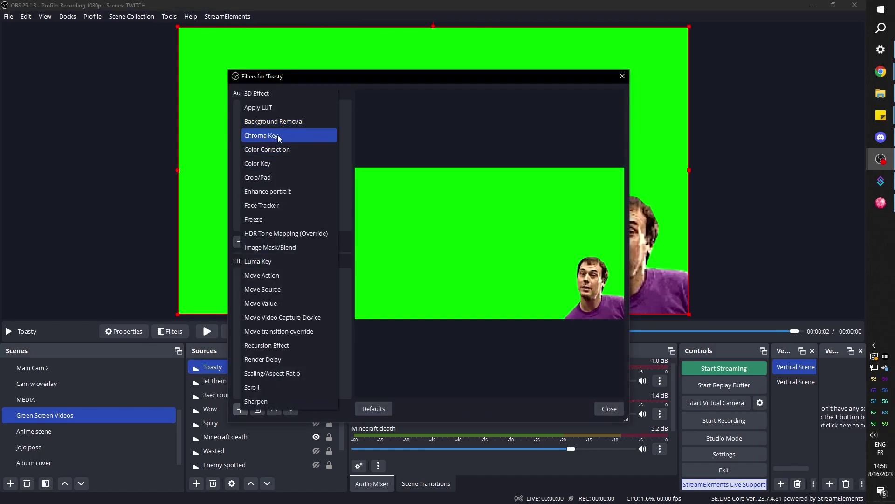
click(288, 136)
click(405, 264)
drag(538, 76, 238, 31)
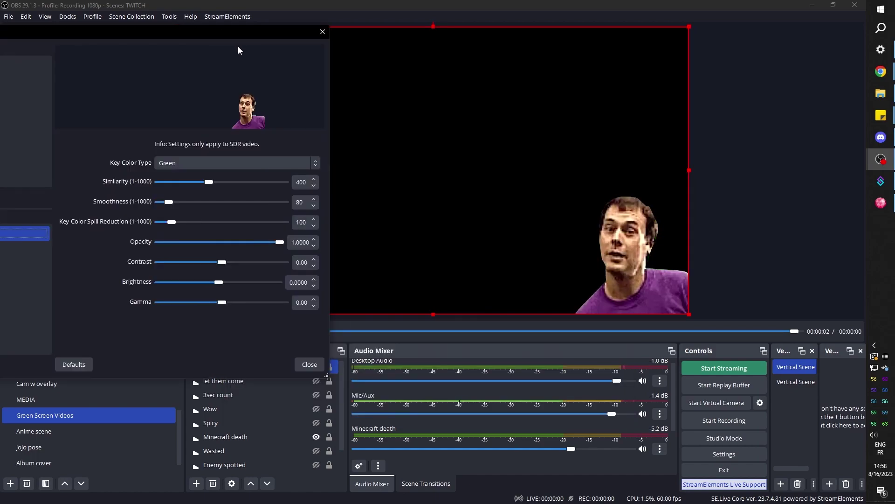
click(308, 364)
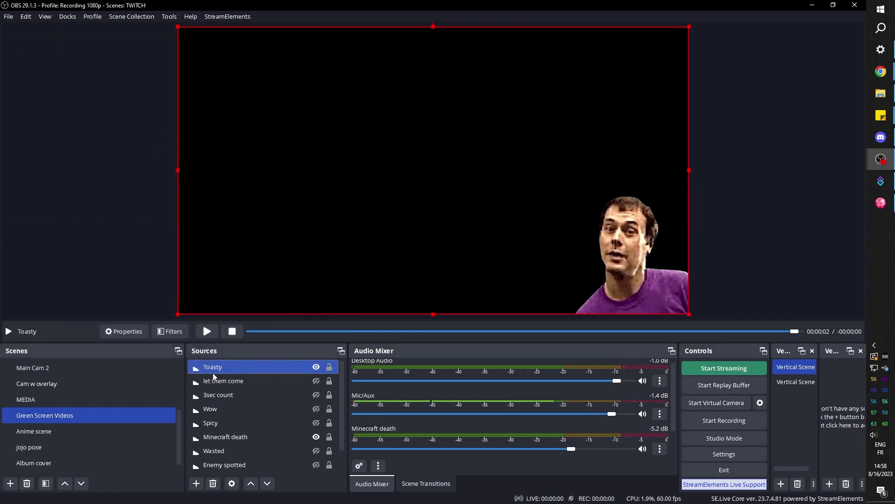
scroll(55, 387, up, 2)
click(56, 388)
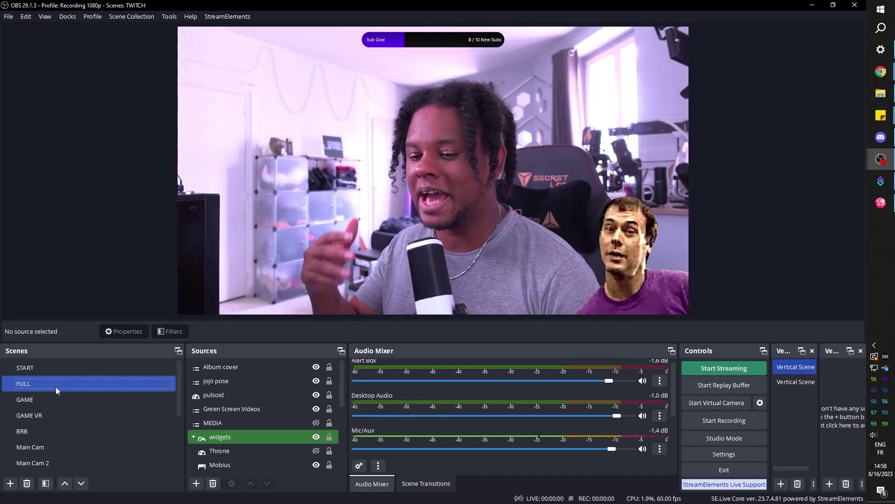
- In Green Screen Videos, uncheck Loop in the Toasty clip's properties
scroll(55, 387, down, 3)
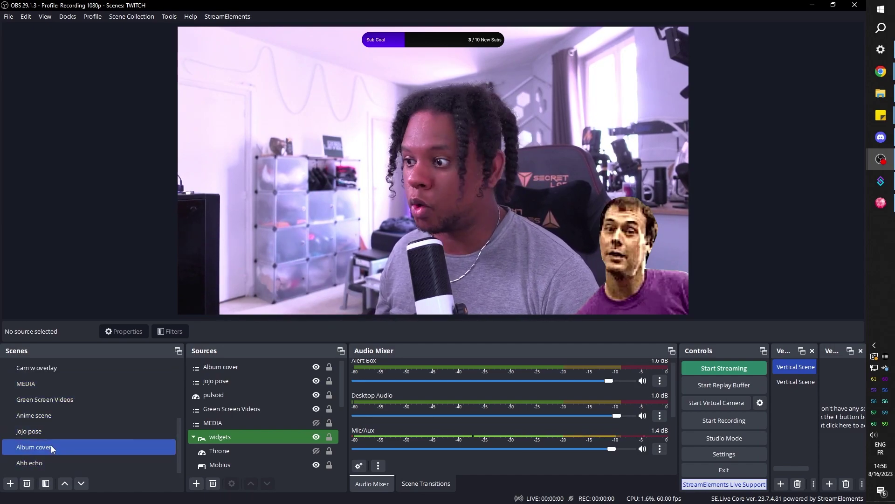
click(47, 400)
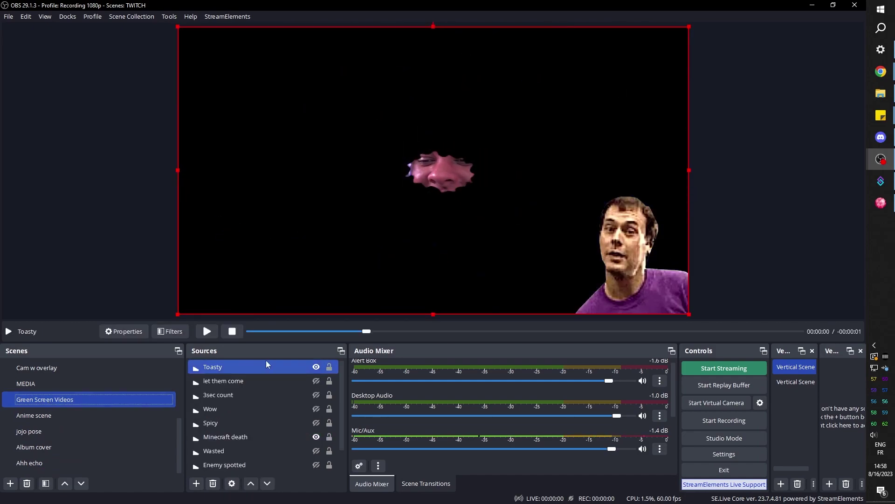
click(208, 331)
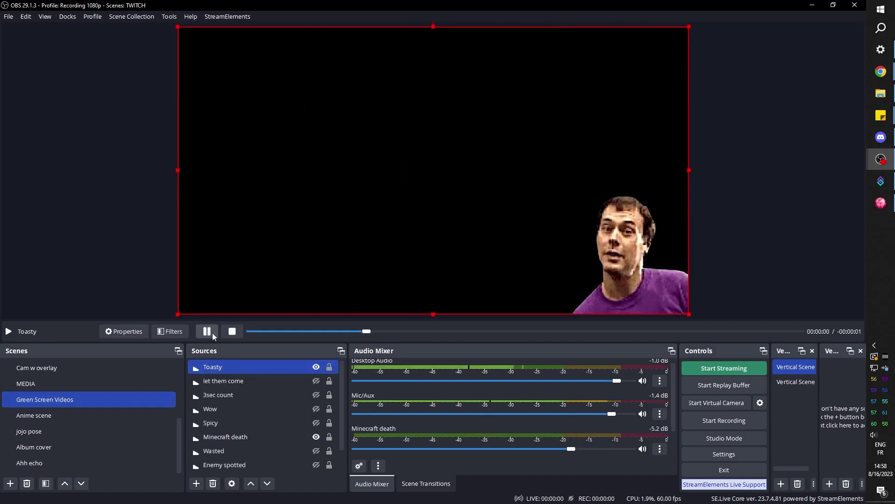
double_click(219, 367)
click(298, 288)
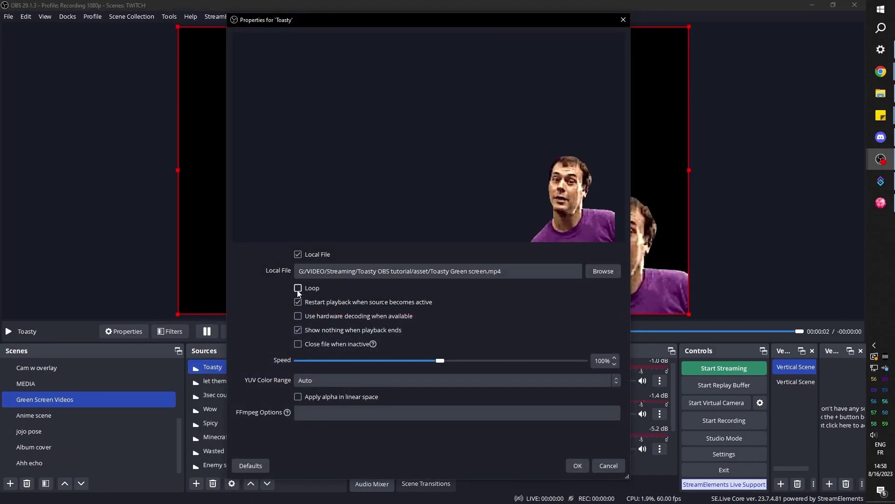
click(577, 466)
- Replay the Toasty source once to test it, then leave it hidden
ctrl+click(287, 386)
click(326, 370)
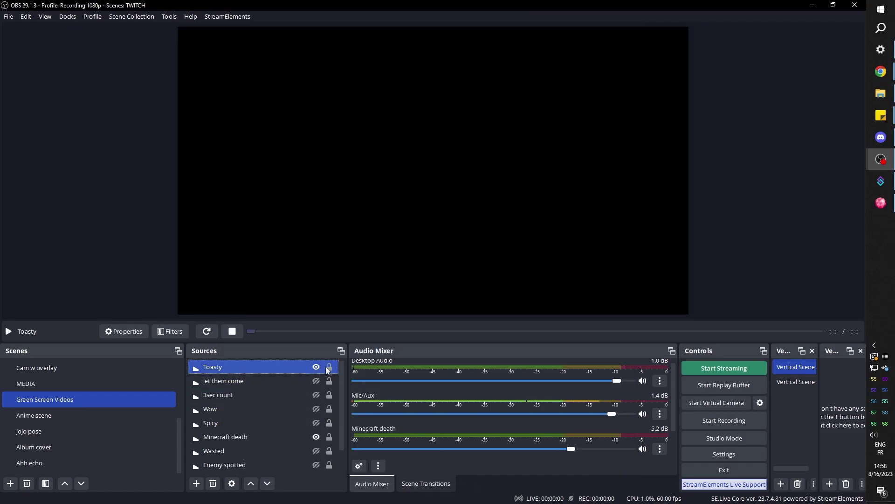
click(317, 368)
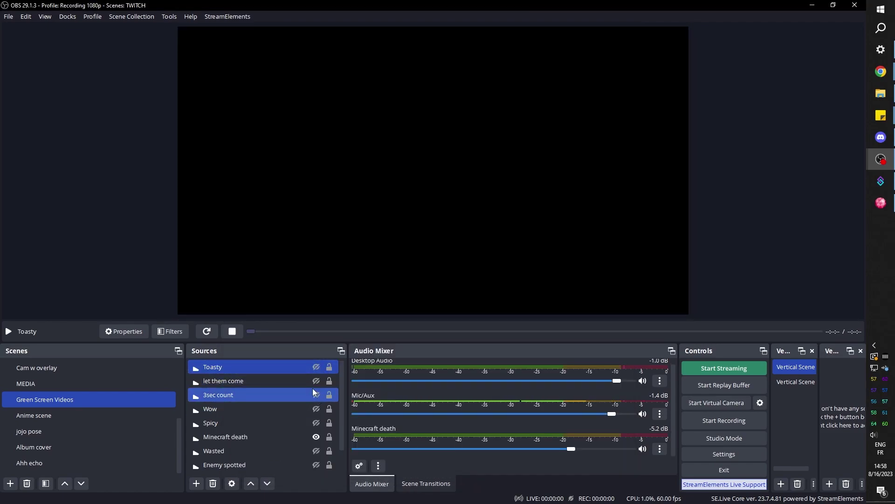
click(317, 368)
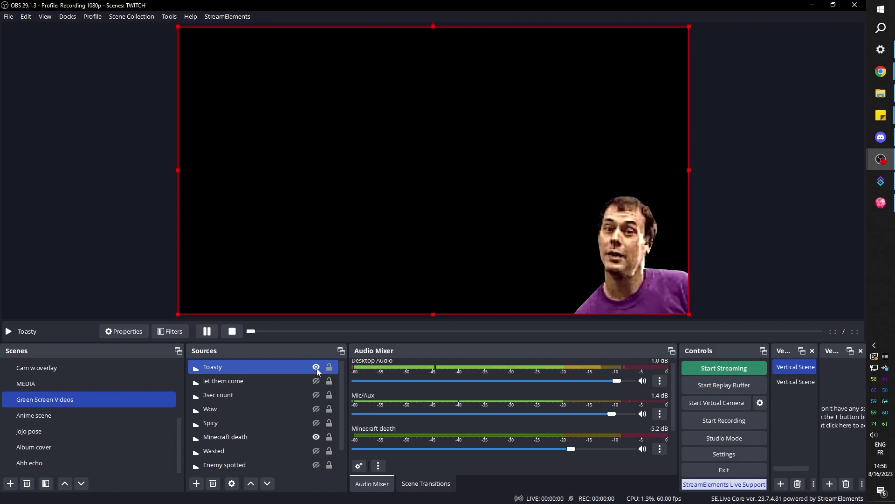
click(317, 368)
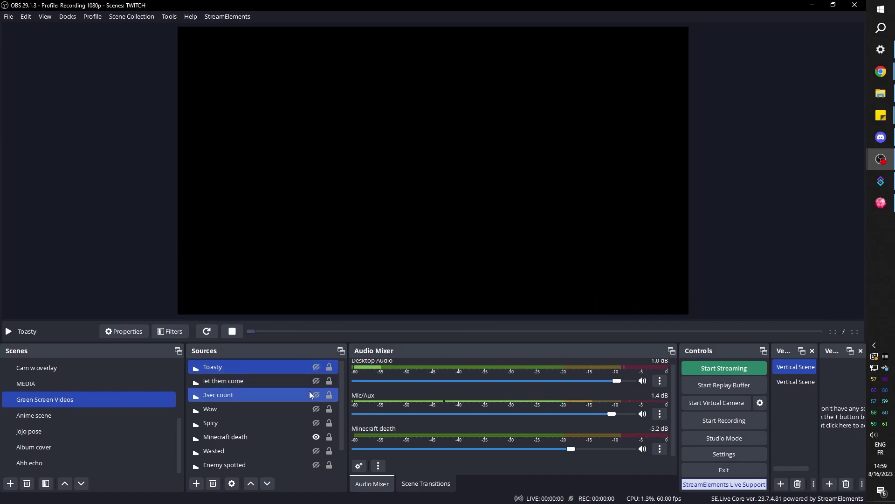
- Bring Streamer.bot to the front, maximize it, and show the Actions tab
key(alt+Tab)
click(426, 31)
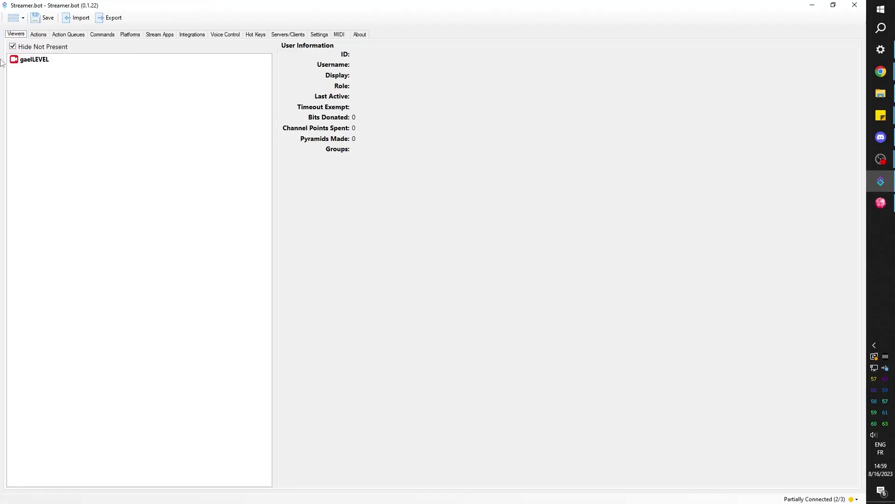
click(43, 61)
click(39, 35)
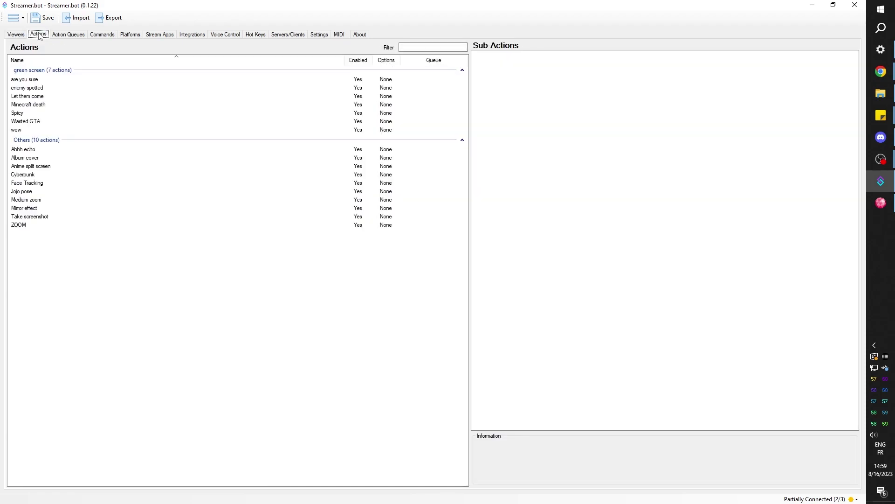
- Add an action named Toasty in the green screen group
right_click(122, 251)
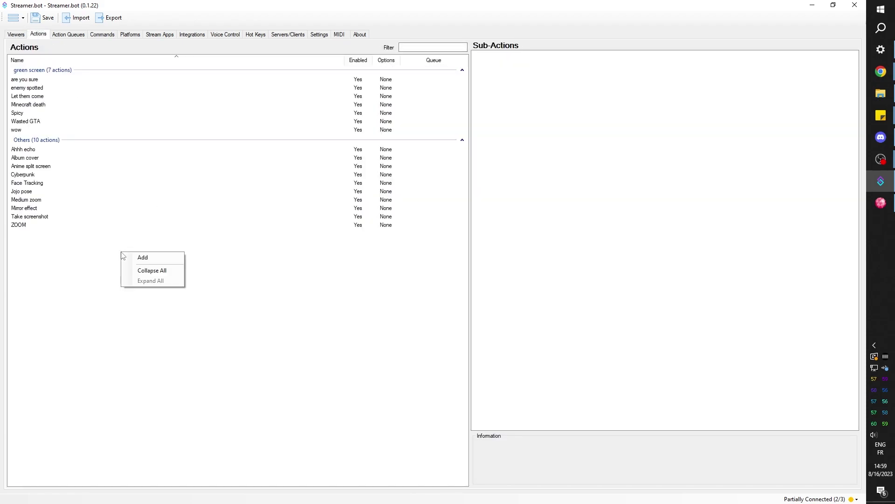
click(150, 259)
text(To)
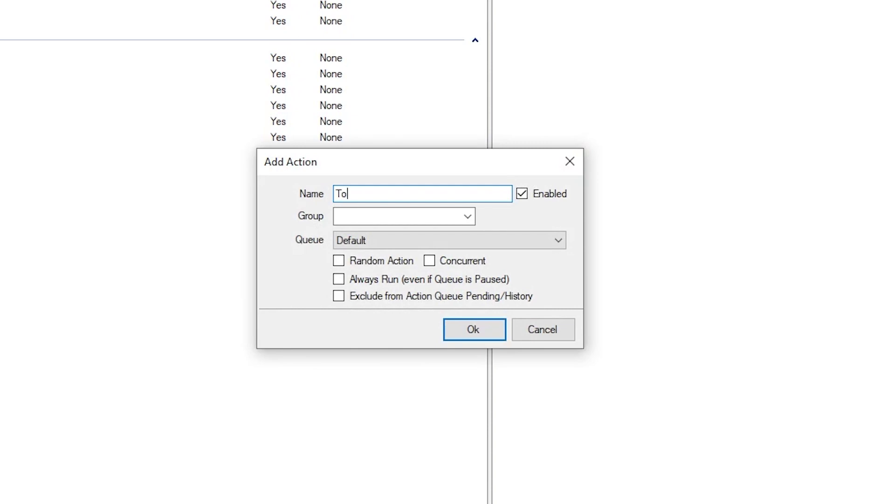
text(asty)
click(467, 216)
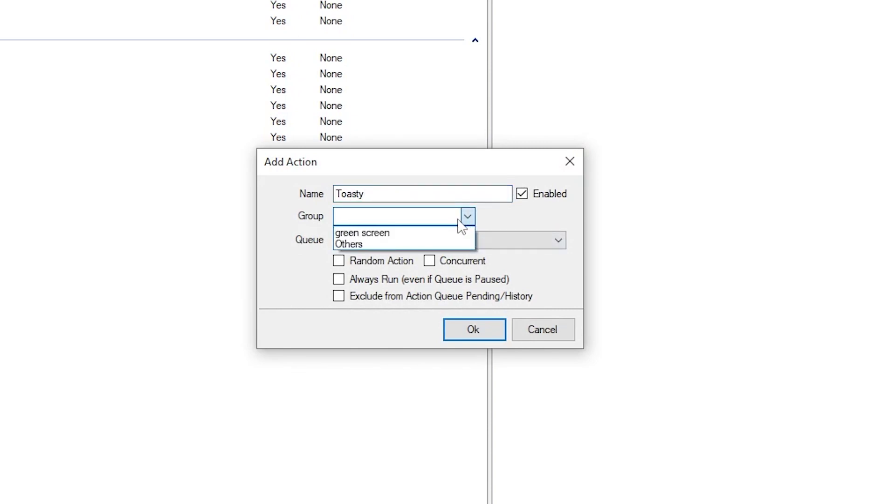
click(431, 232)
click(467, 335)
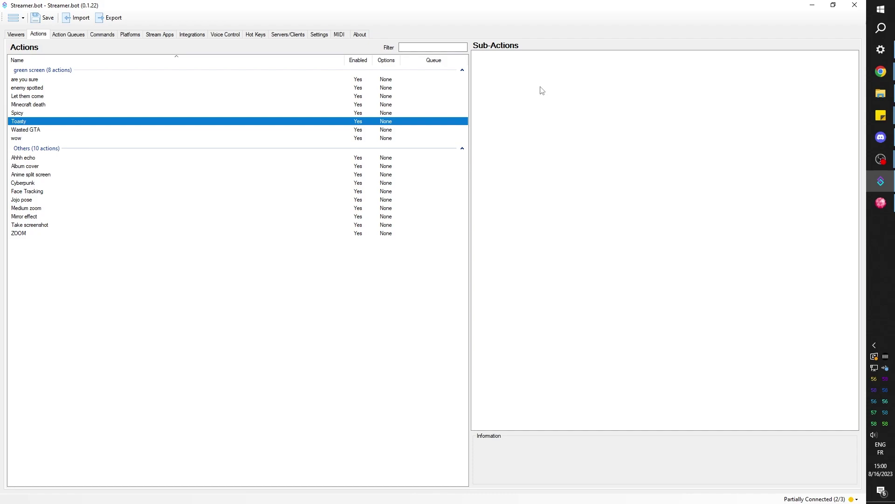
- Add a visibility sub-action setting the Toasty source in Green Screen Videos to Visible
right_click(542, 90)
mouse_move(608, 179)
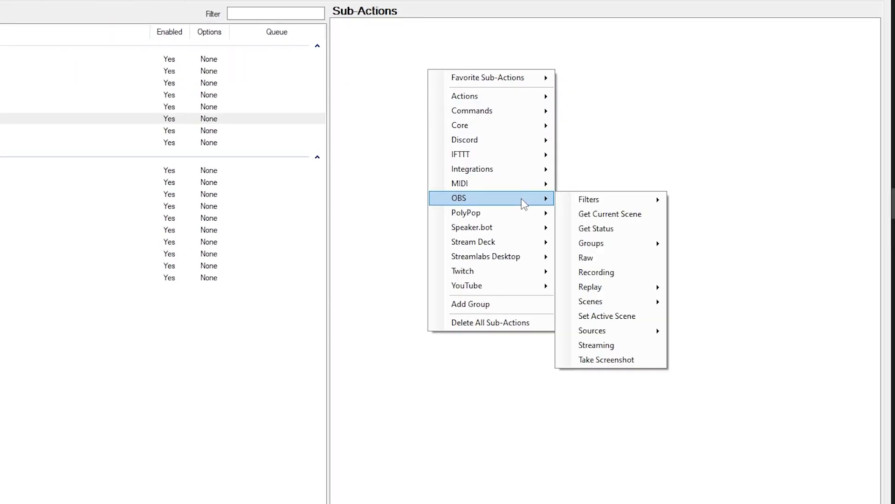
mouse_move(640, 332)
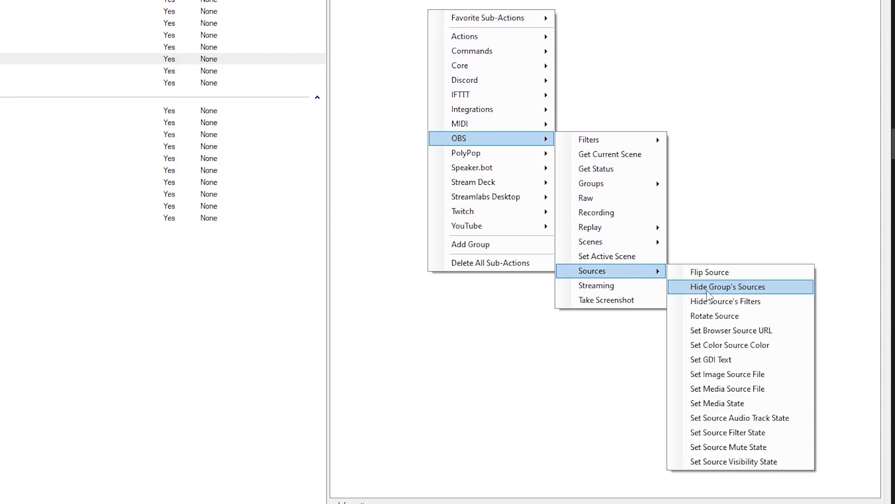
click(783, 463)
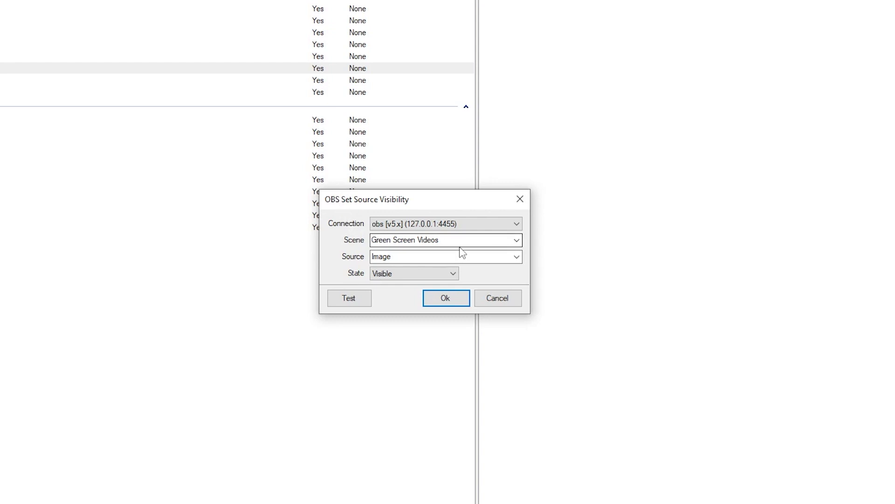
click(517, 257)
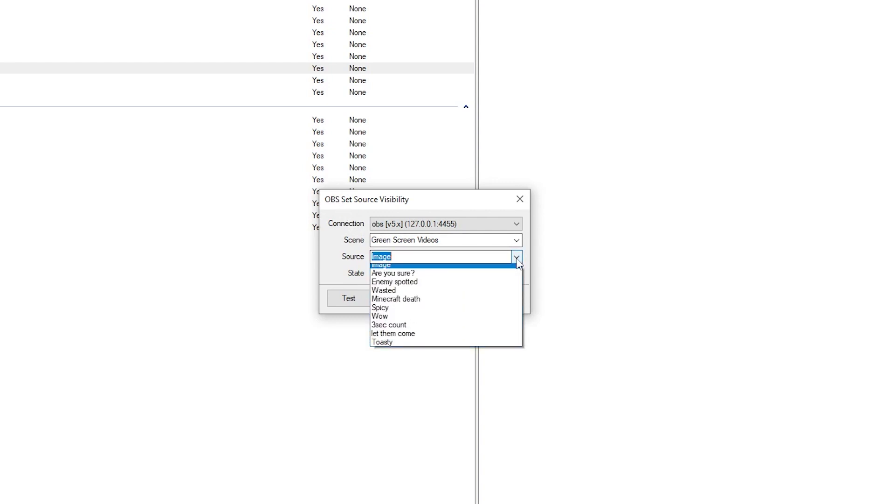
click(442, 346)
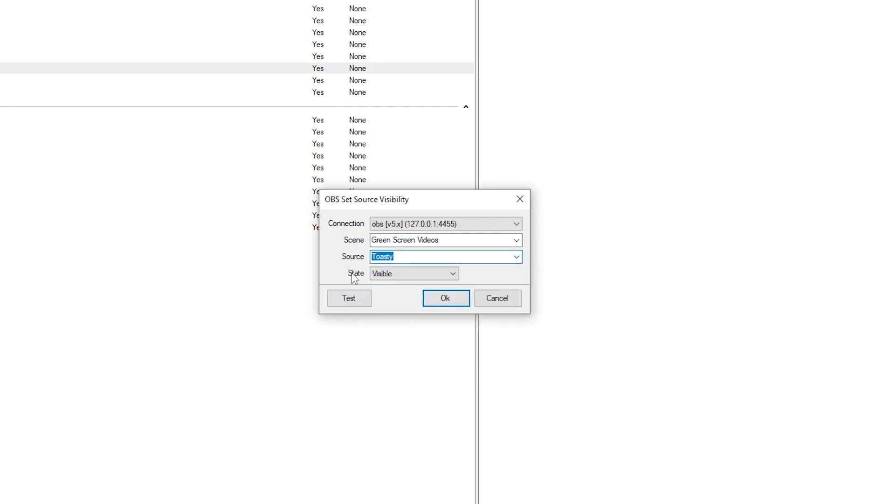
click(435, 301)
- Add a Core Delay sub-action of 2000 ms
right_click(558, 10)
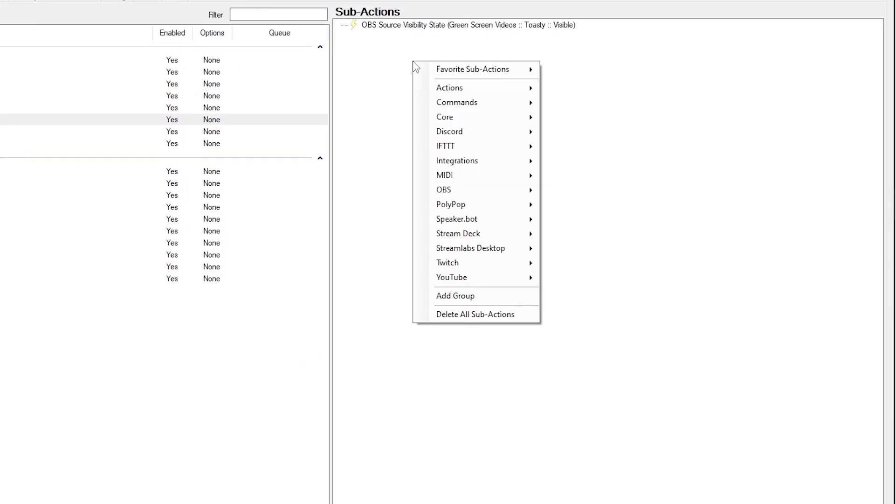
mouse_move(446, 93)
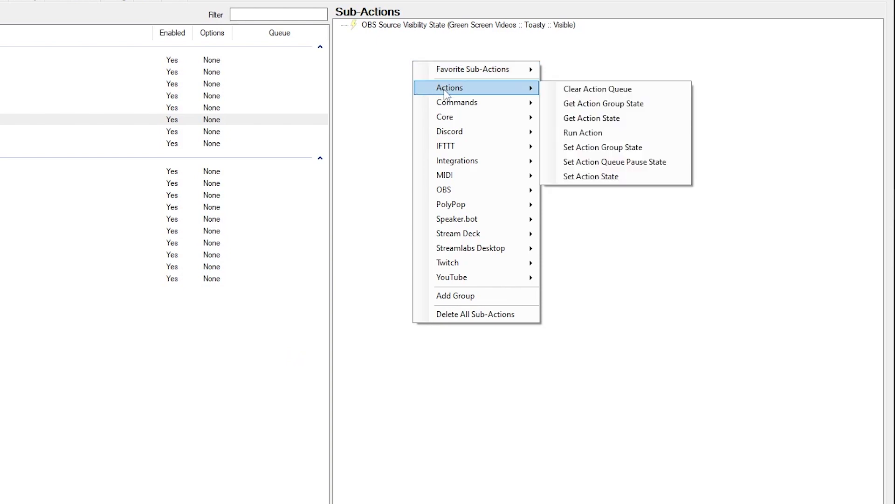
mouse_move(460, 124)
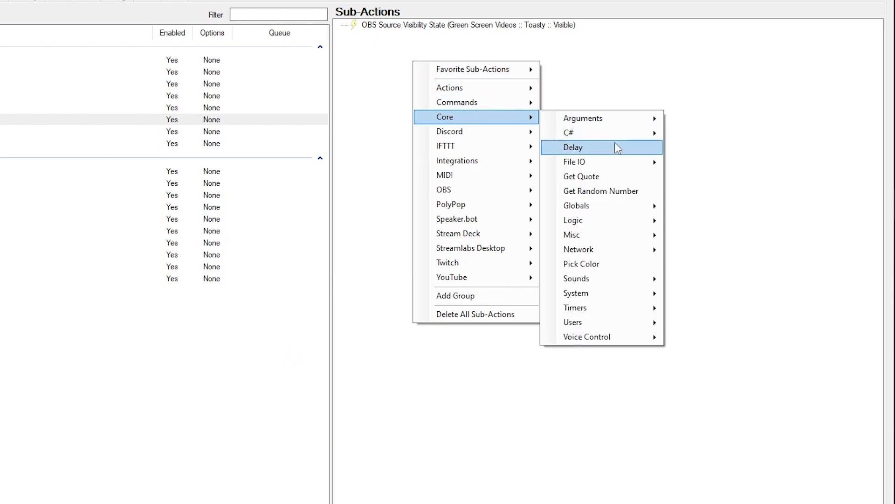
click(612, 154)
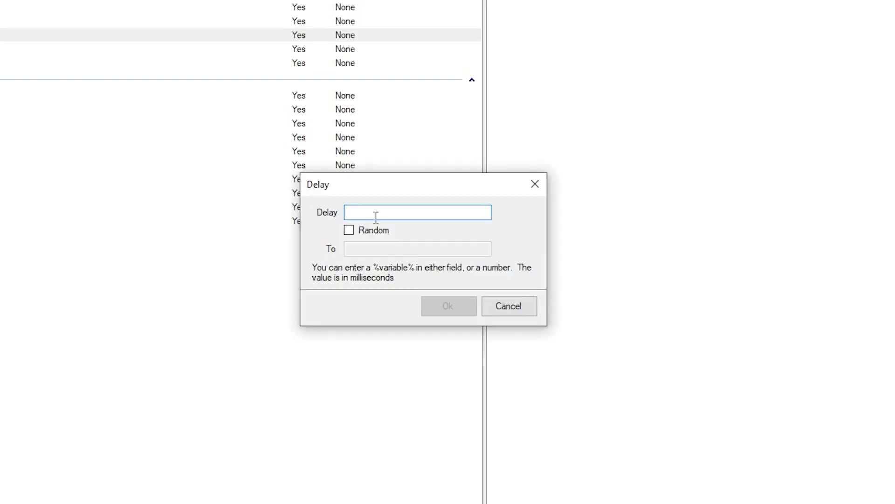
text(2000)
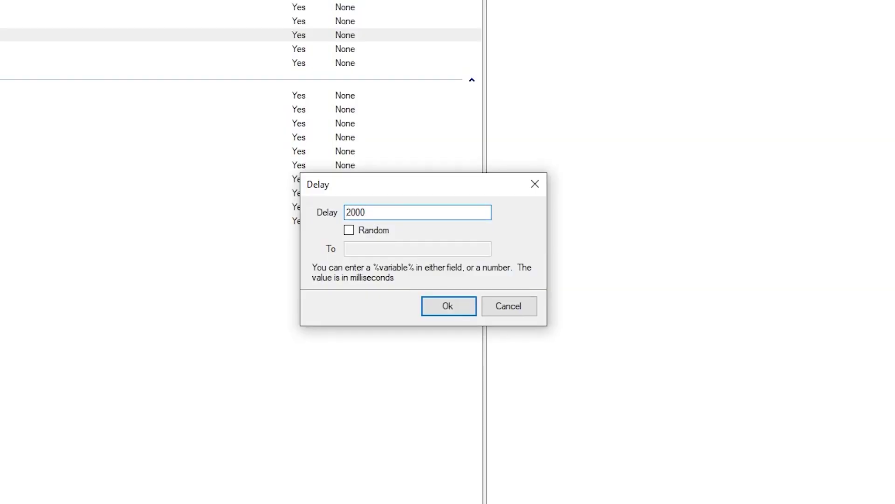
click(465, 301)
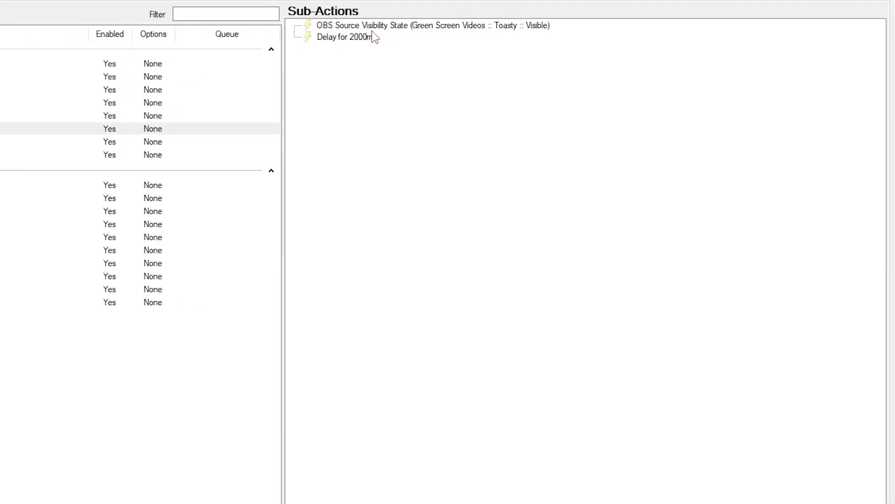
- Duplicate the Toasty visibility sub-action and set the copy's state to Hidden
right_click(350, 26)
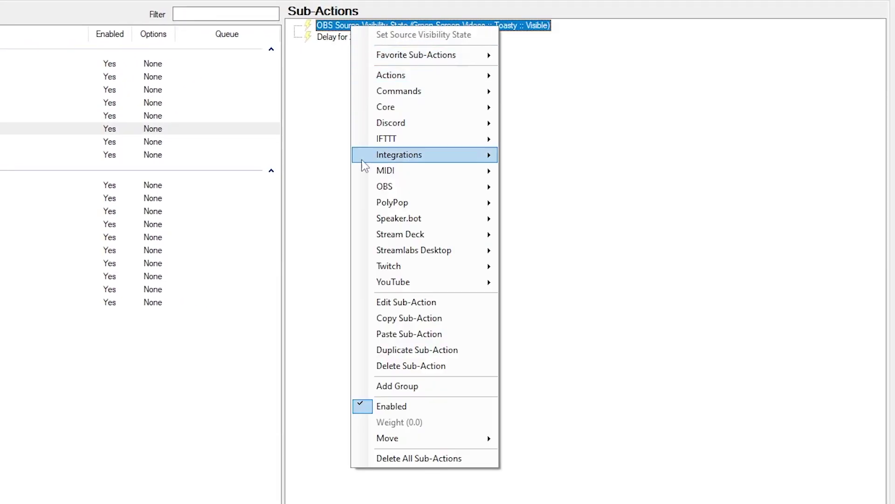
click(390, 352)
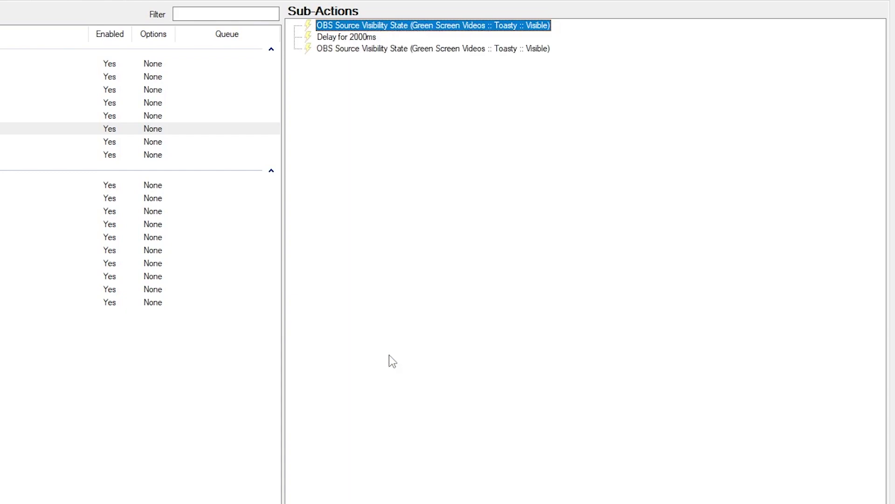
double_click(359, 50)
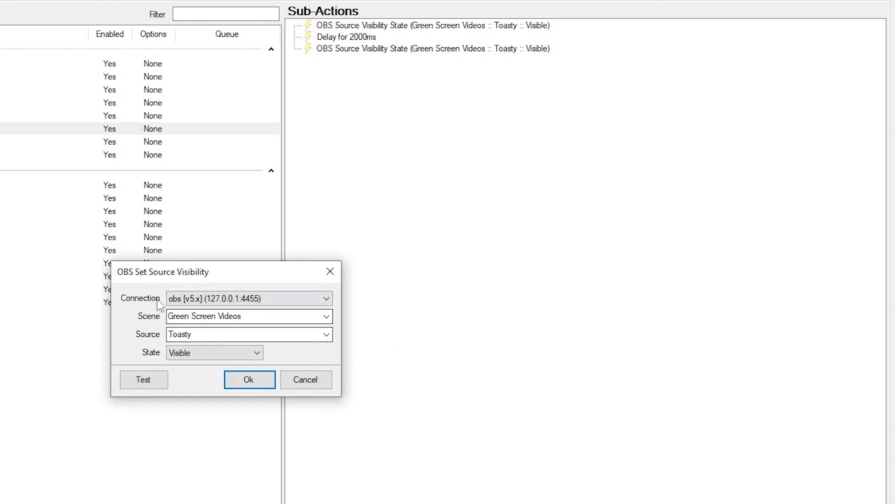
click(229, 356)
click(200, 374)
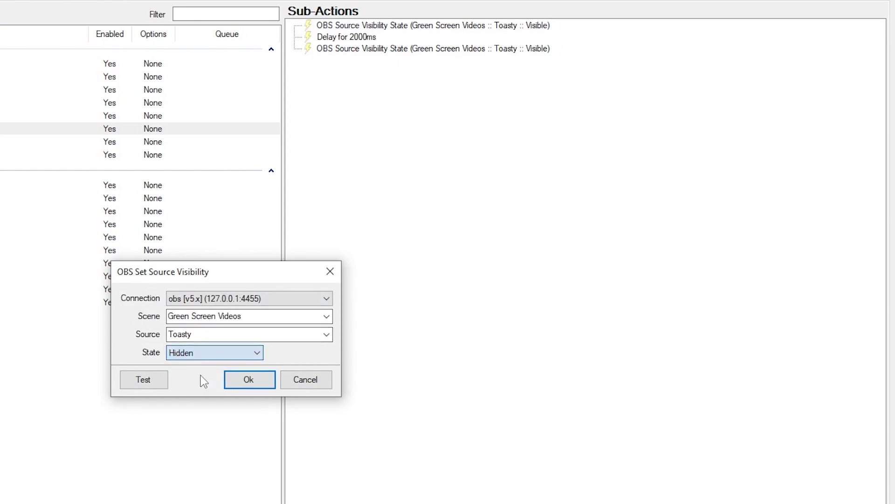
click(247, 382)
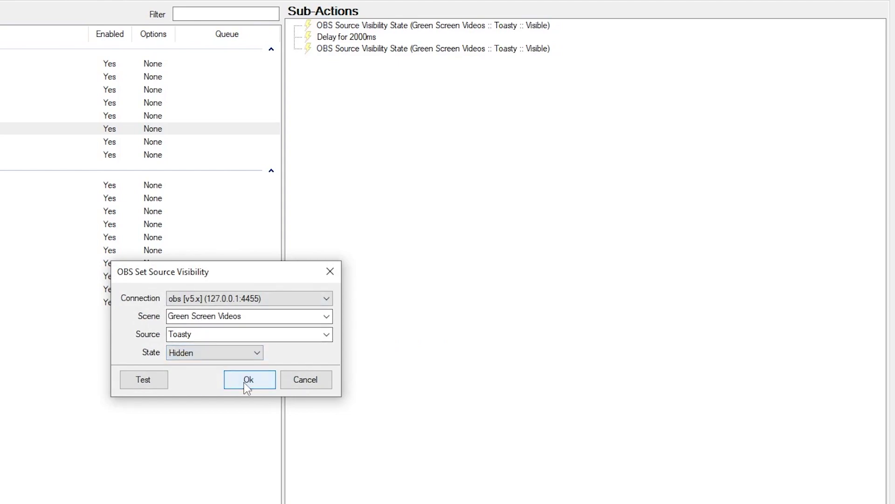
click(248, 380)
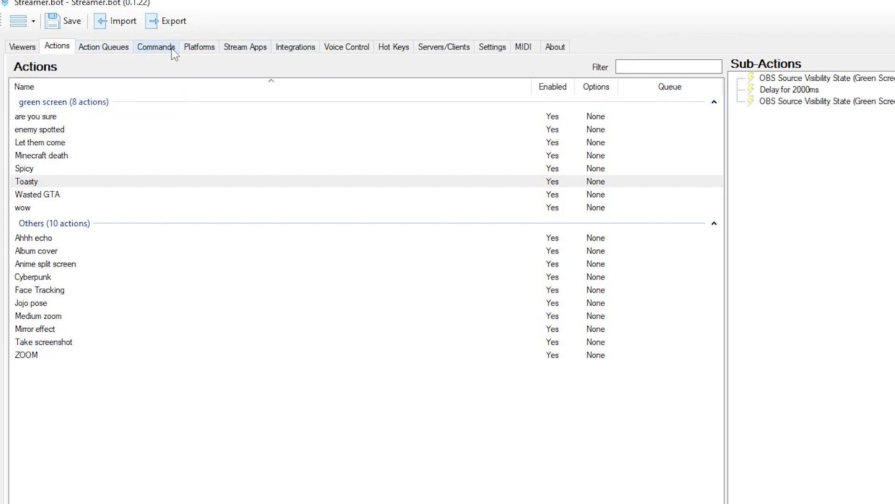
- Browse the Twitch cheer, sub, re-sub, gift sub, raid and hype train events, then show Channel Point Rewards
click(200, 47)
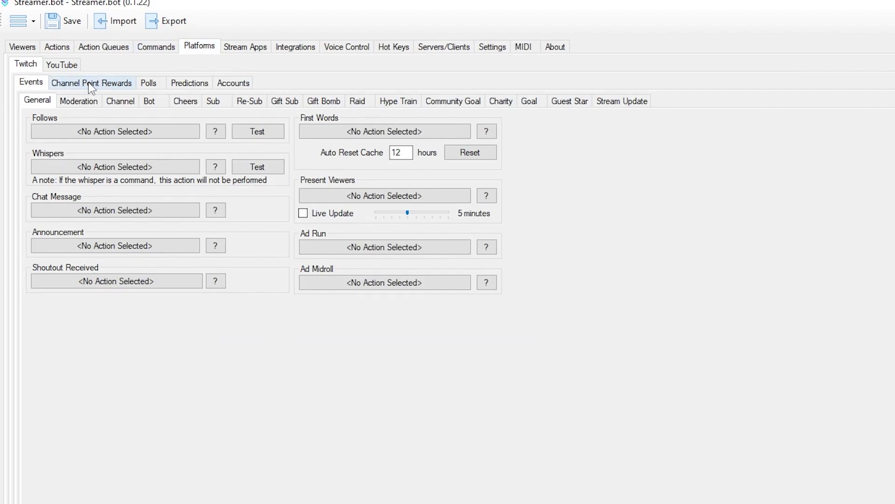
click(186, 102)
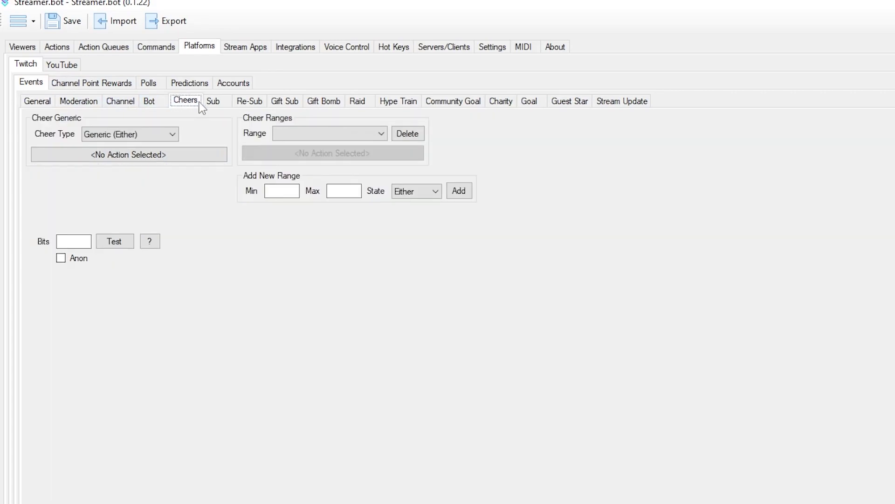
click(216, 102)
click(257, 104)
click(290, 104)
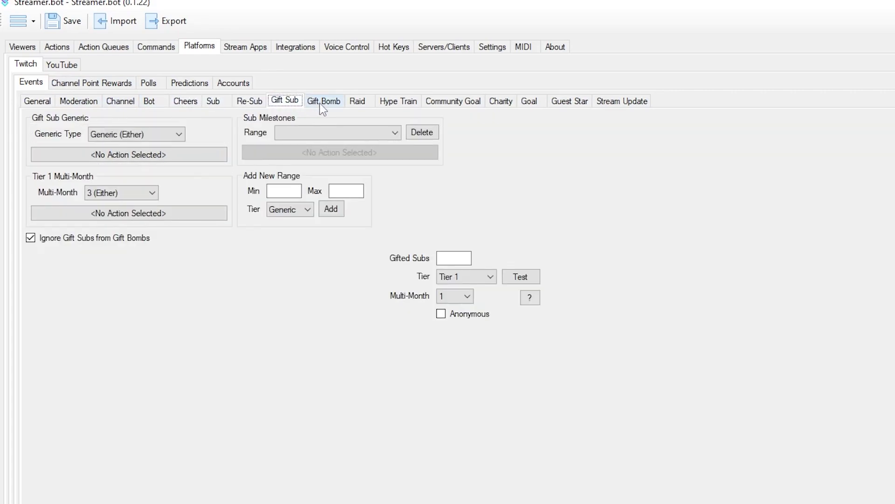
click(357, 101)
click(397, 102)
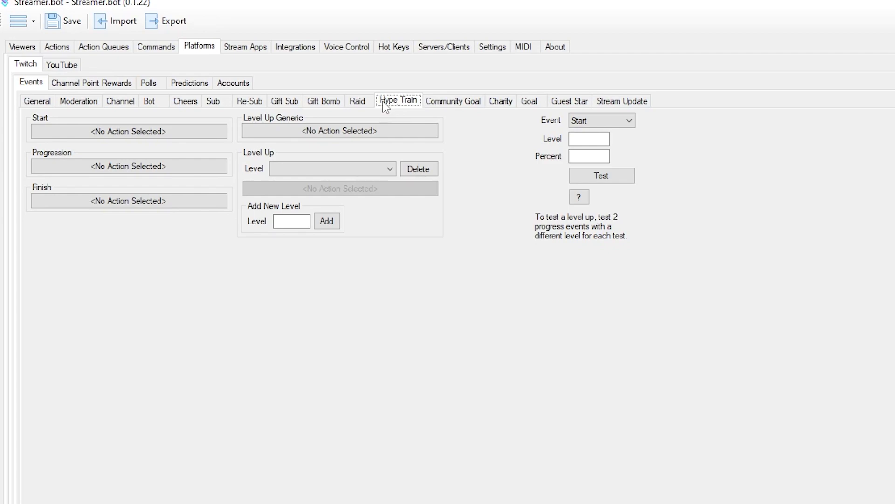
click(58, 83)
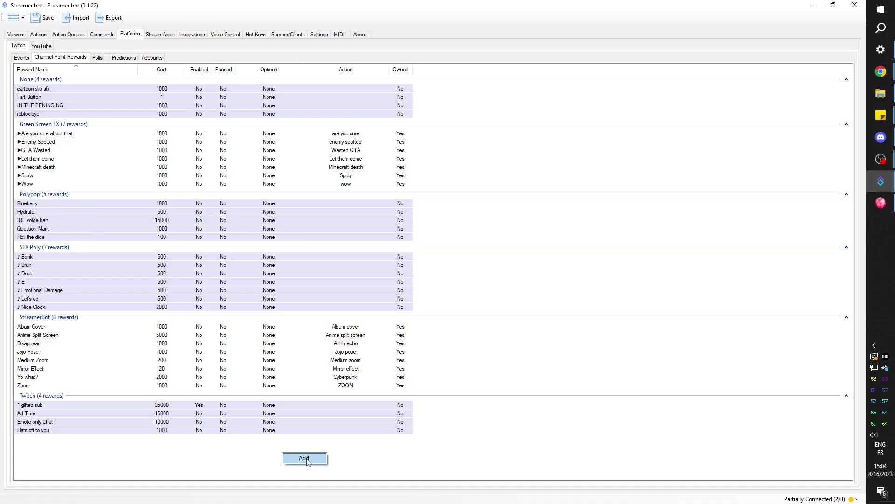
- Add a TOASTY reward, prompt 'Toasty from Mortal Kombat', cost 1, group Green Screen FX, running Toasty
click(305, 458)
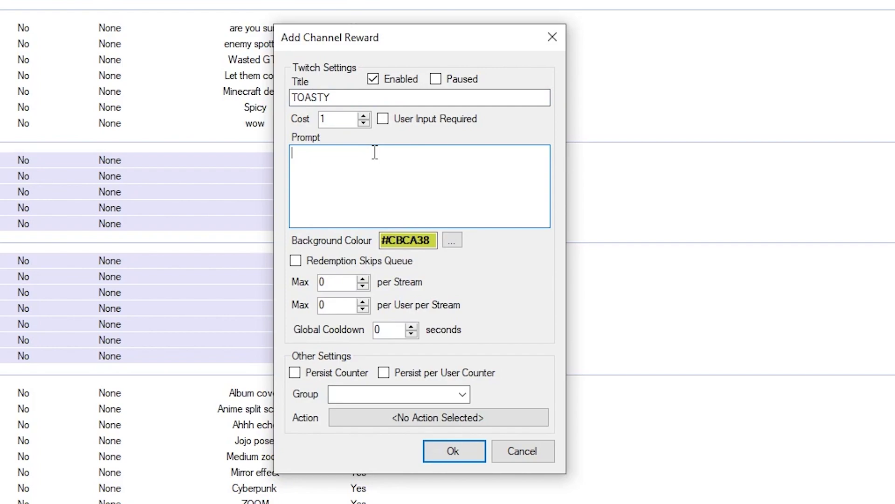
text(Toasty from Mortal Kombat)
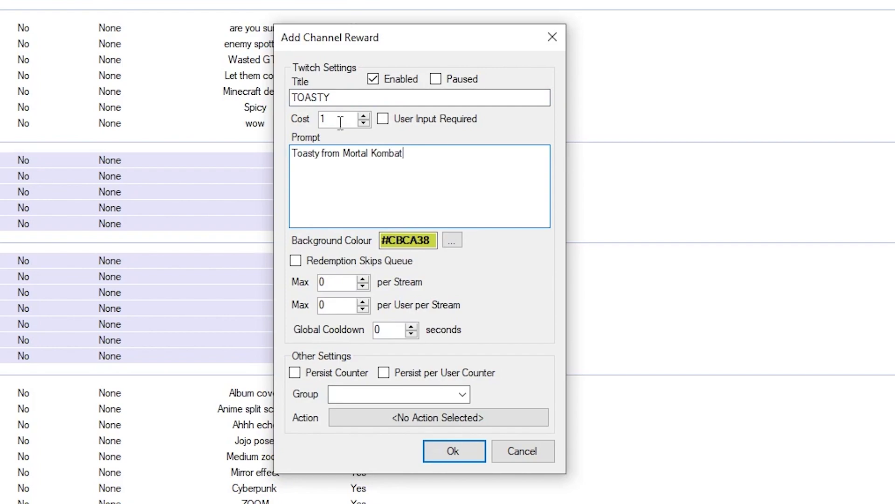
double_click(323, 120)
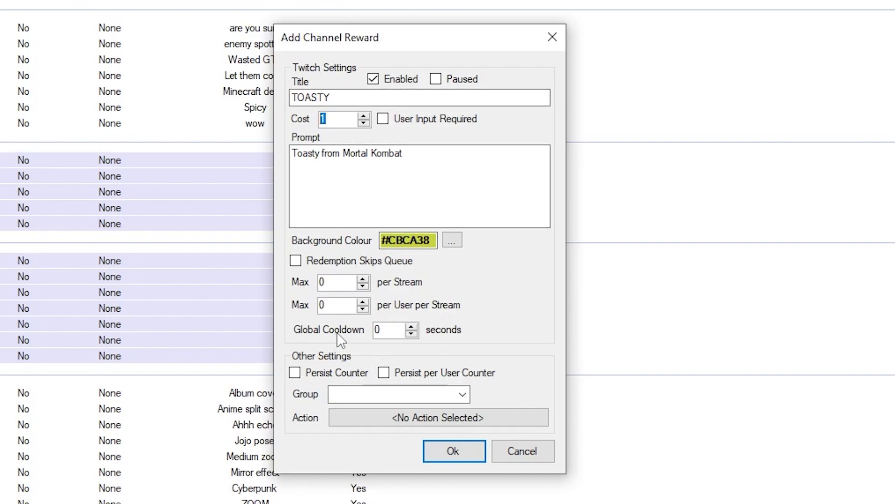
click(420, 394)
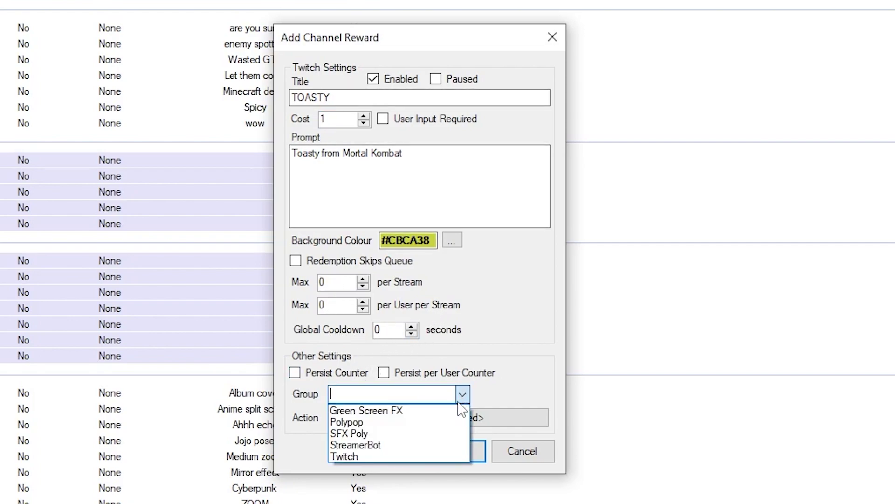
click(417, 412)
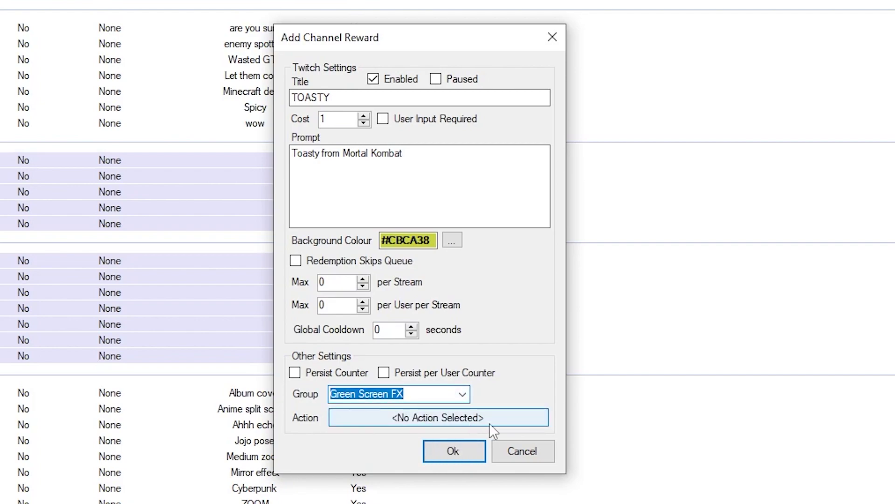
click(504, 421)
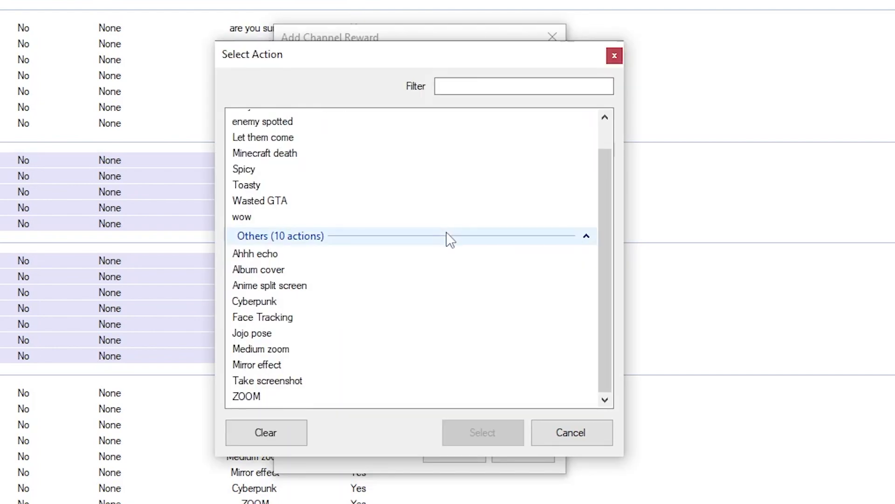
scroll(328, 287, up, 1)
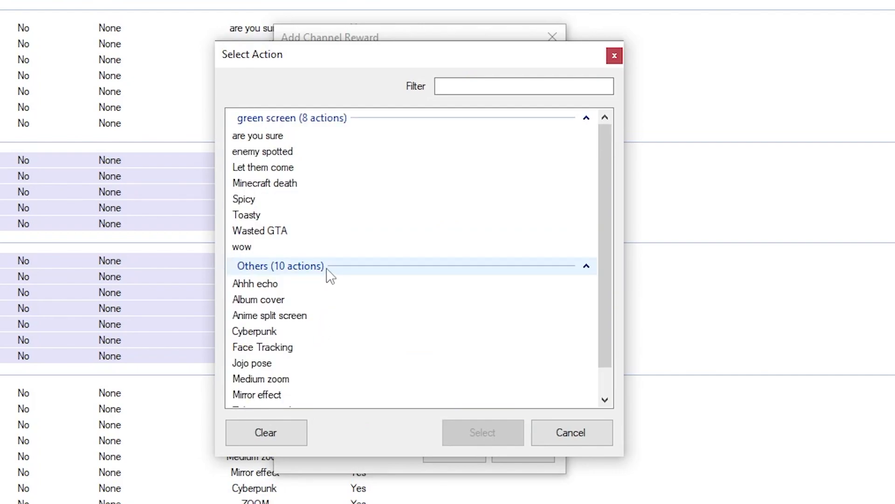
click(258, 215)
click(500, 433)
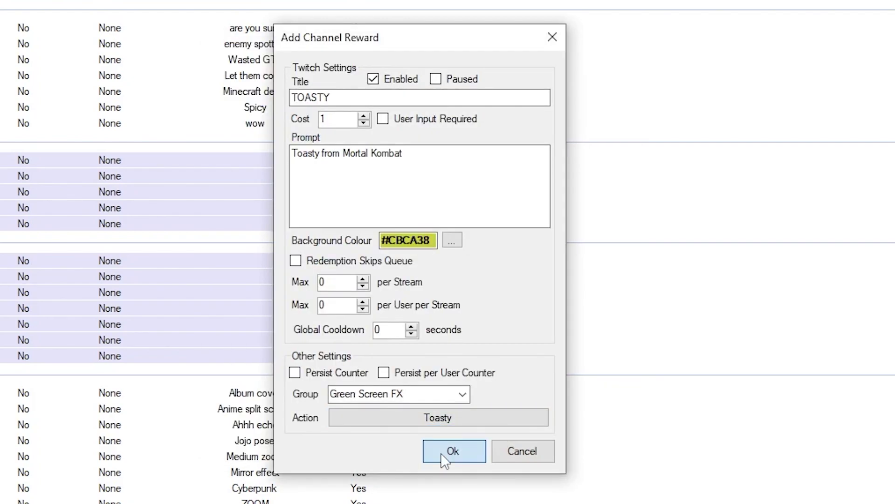
click(440, 452)
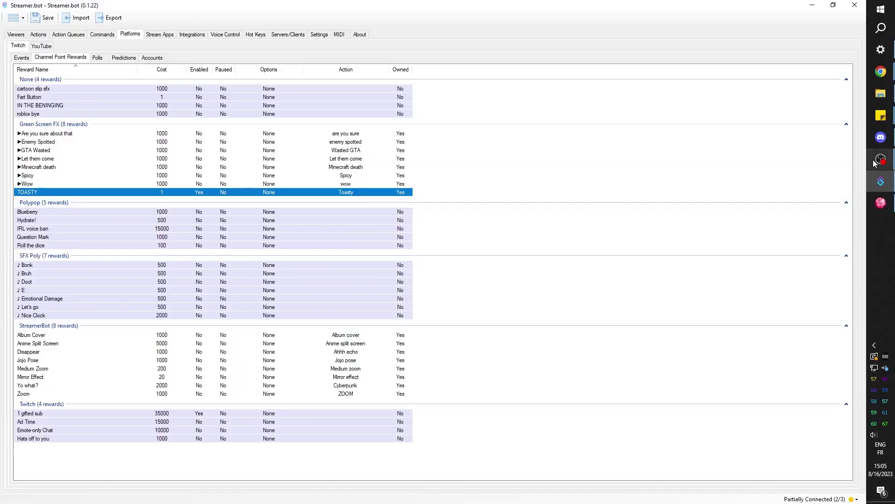
- In OBS, show the Chat dock, dismiss its cookie notice, and open the channel rewards panel
click(881, 159)
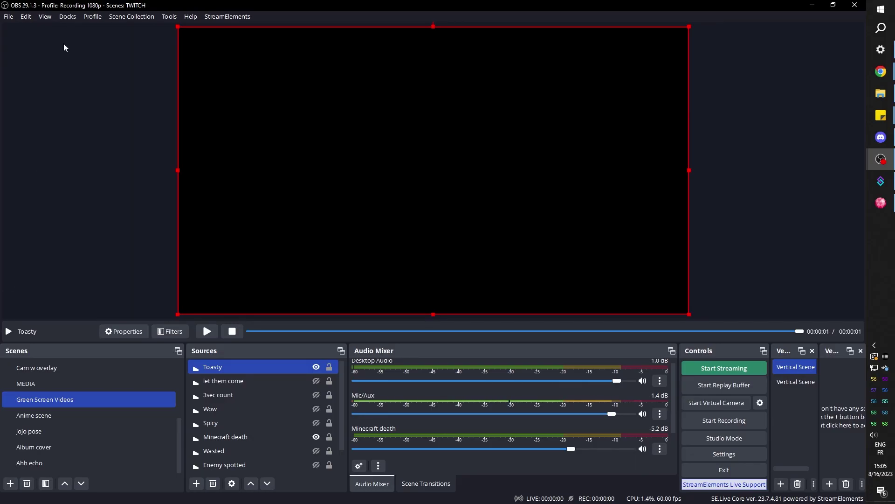
click(68, 17)
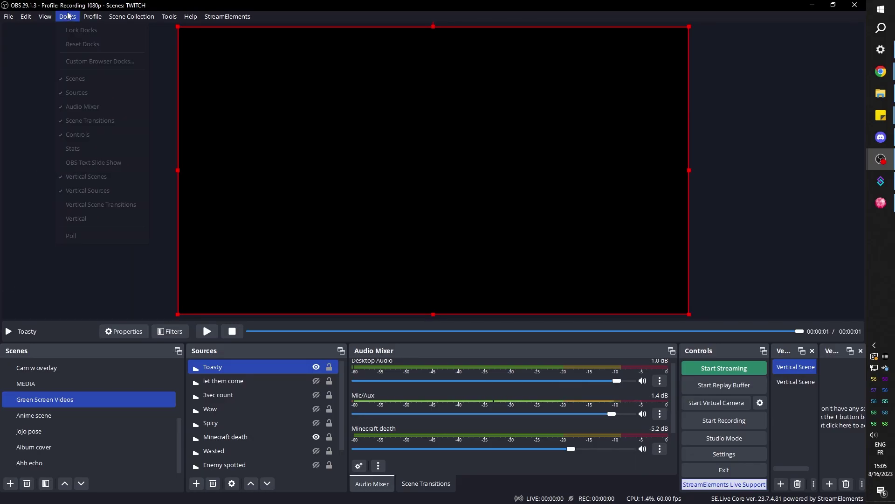
click(105, 209)
click(70, 263)
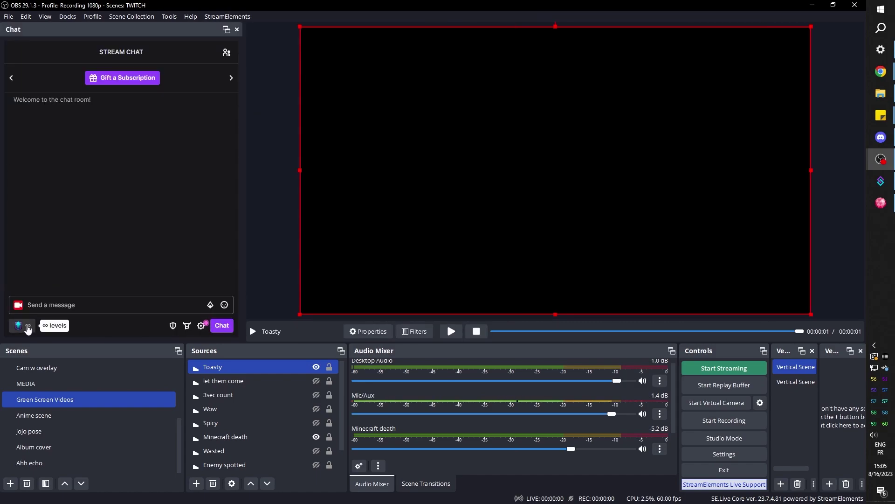
click(27, 328)
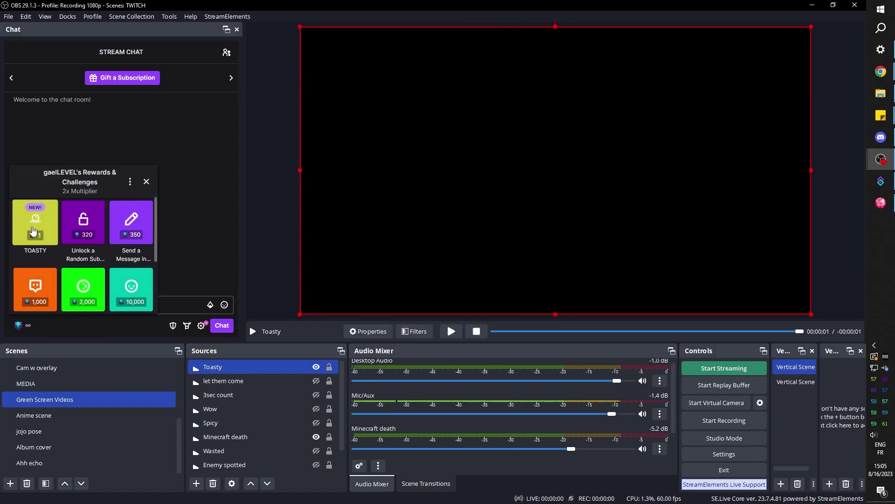
- Hide the Toasty source, redeem the TOASTY reward, then switch to the FULL scene
click(316, 371)
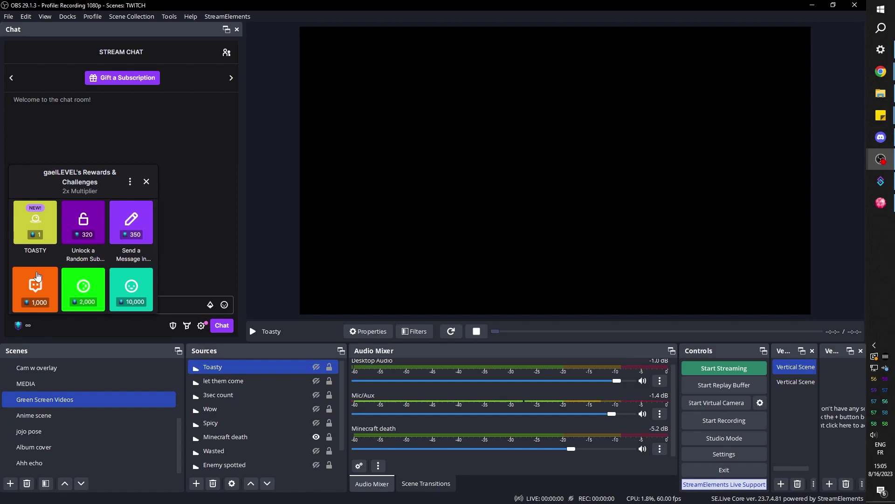
click(35, 225)
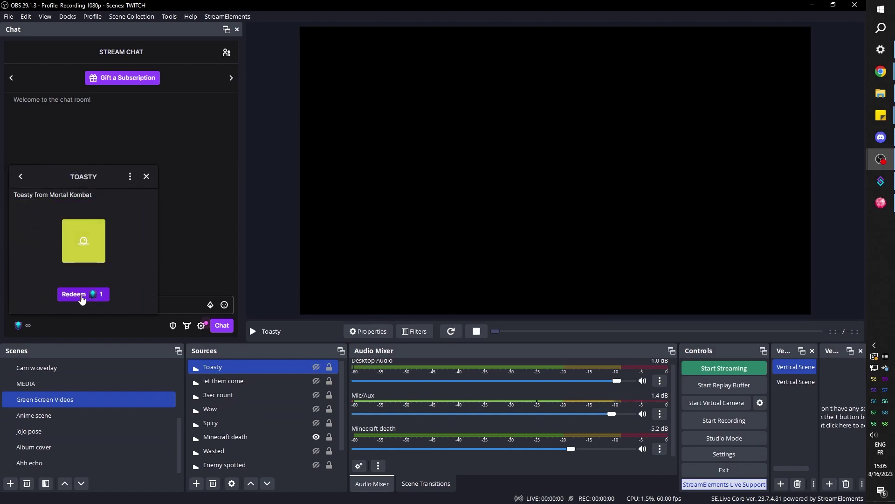
click(82, 295)
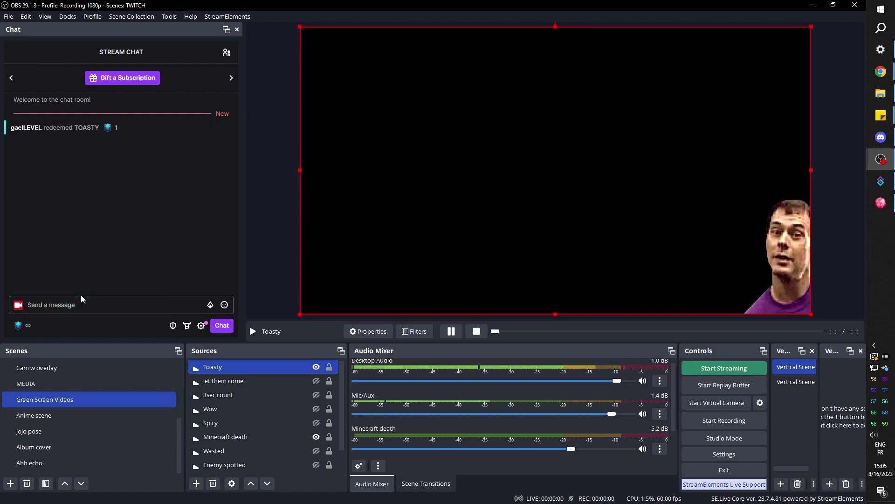
scroll(58, 429, up, 5)
click(54, 384)
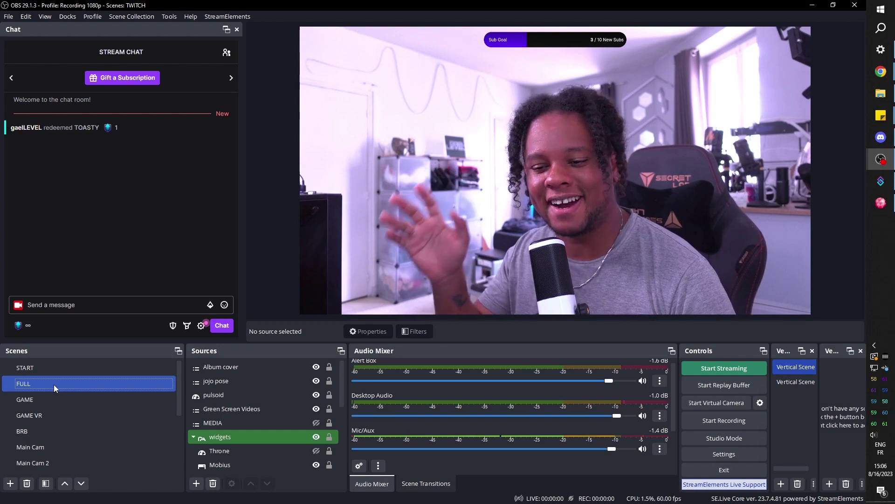
- Select the Green Screen Videos source and snip the camera preview area to the clipboard
click(239, 384)
click(231, 410)
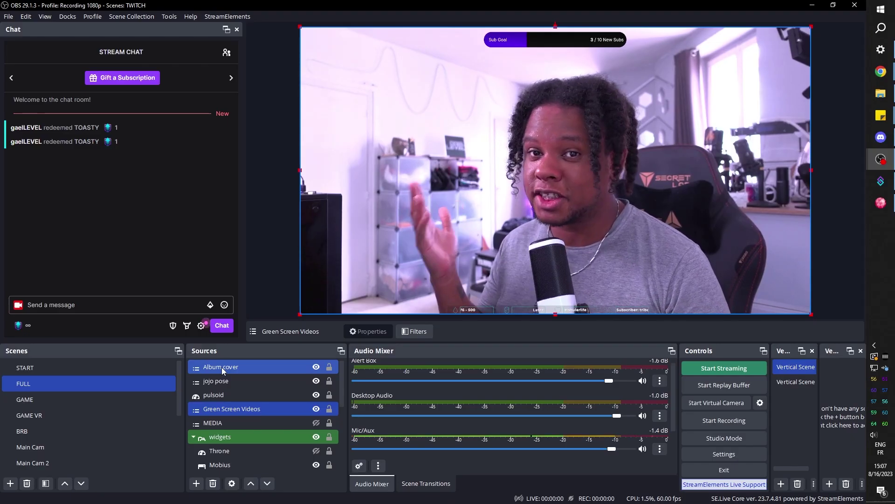
ctrl+click(222, 367)
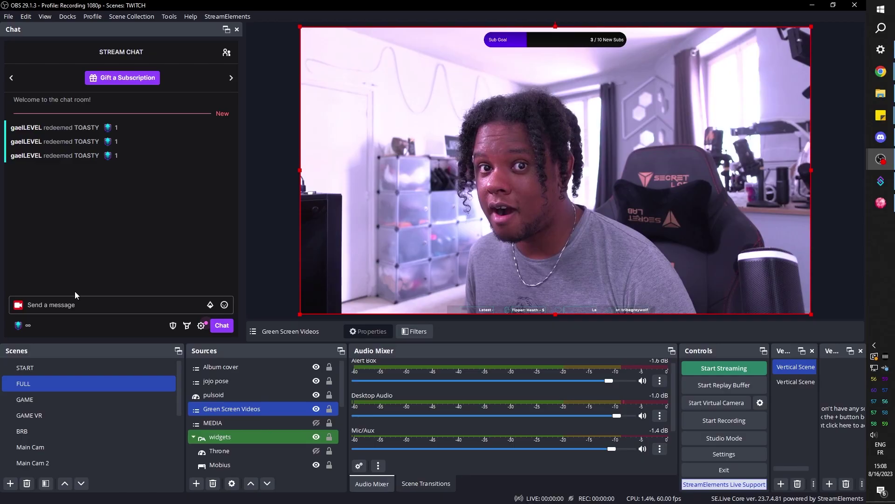
key(super+shift+s)
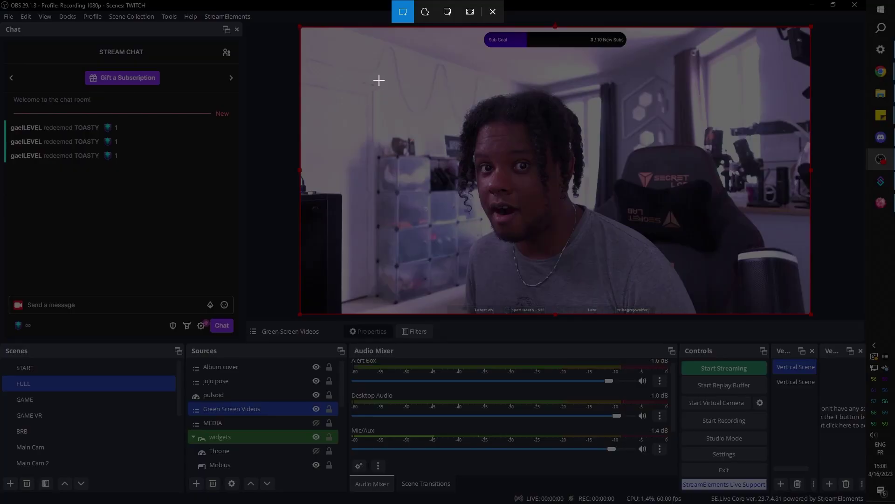
drag(399, 74, 704, 310)
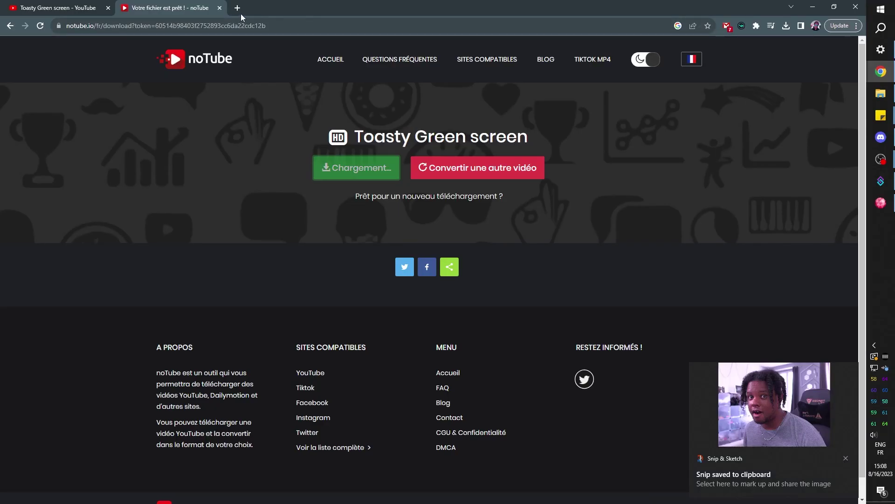
- In a new tab, open Photopea and create a new 655 × 497 project
click(238, 8)
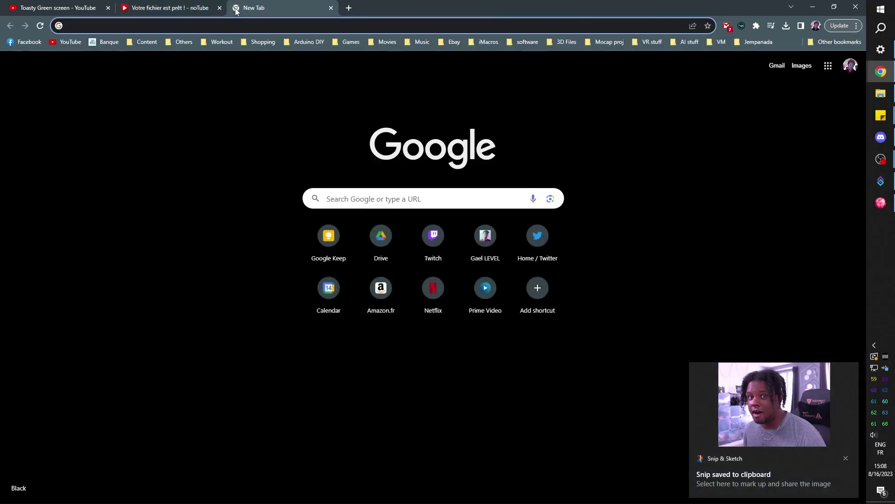
text(photopea.com/#irg9-wLvz)
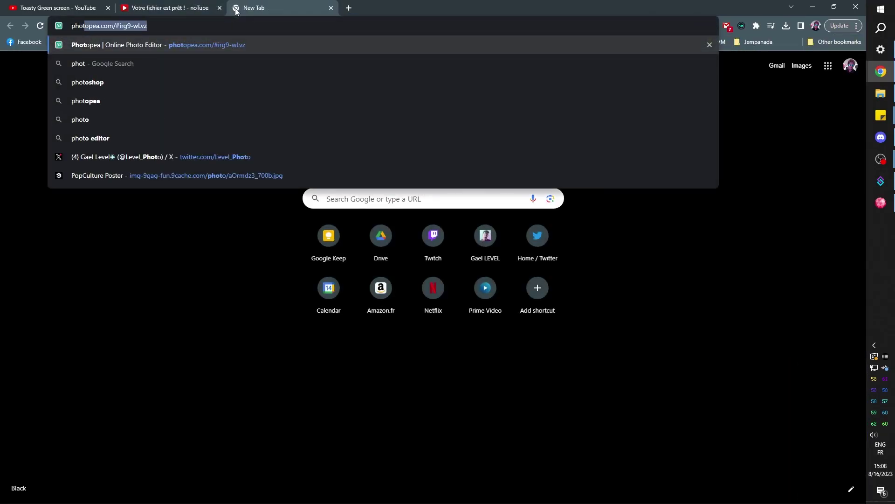
key(Return)
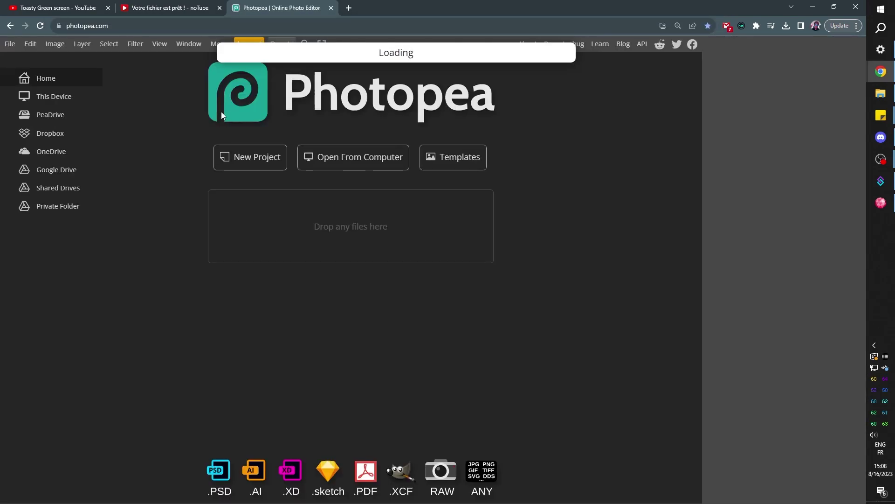
click(240, 166)
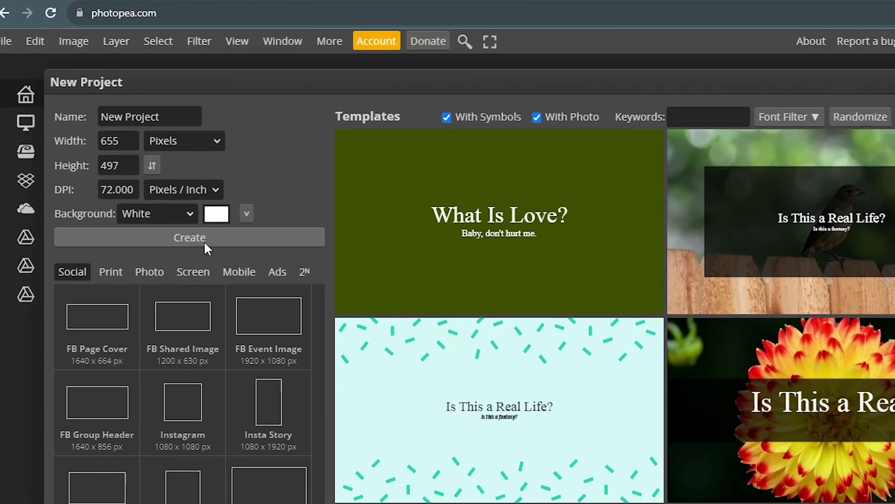
click(204, 237)
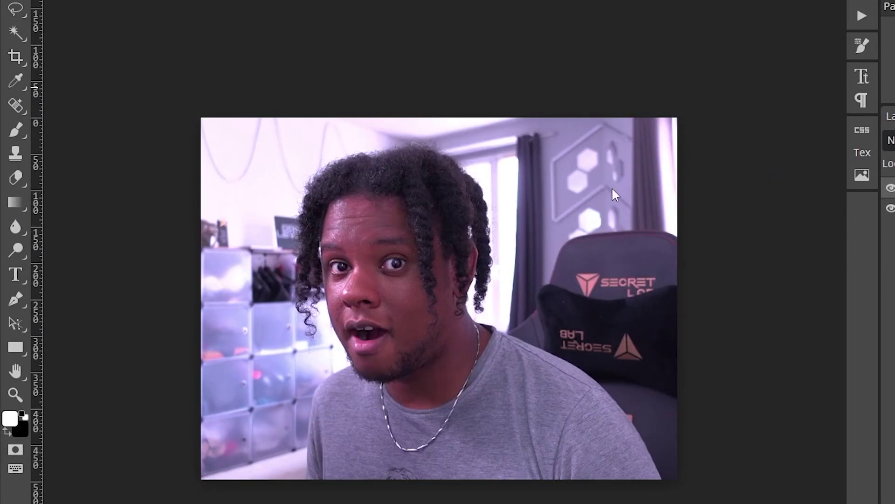
- Use Magic Wand's Select Subject on the person and add a raster mask to remove the background
key(shift+Tab)
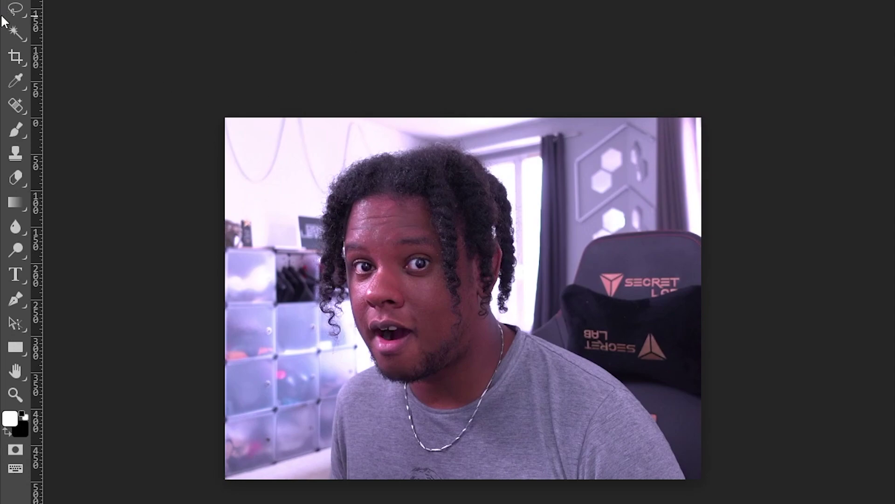
click(14, 34)
click(17, 37)
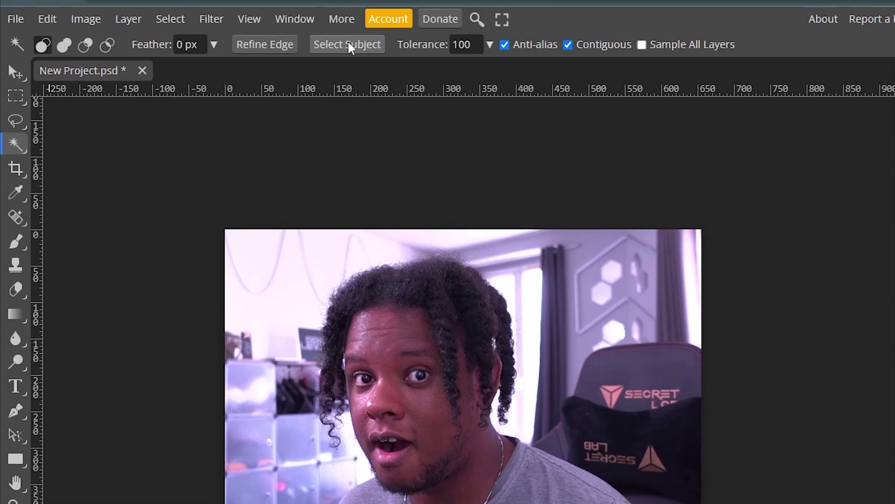
click(349, 94)
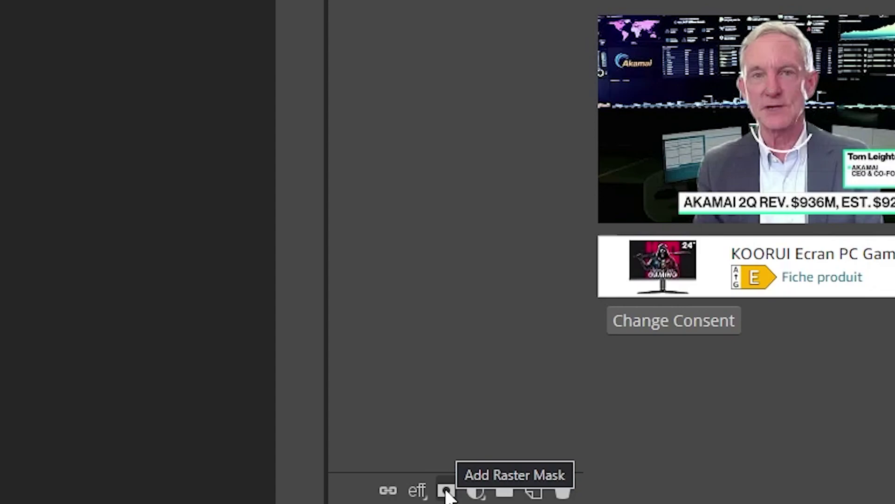
click(445, 492)
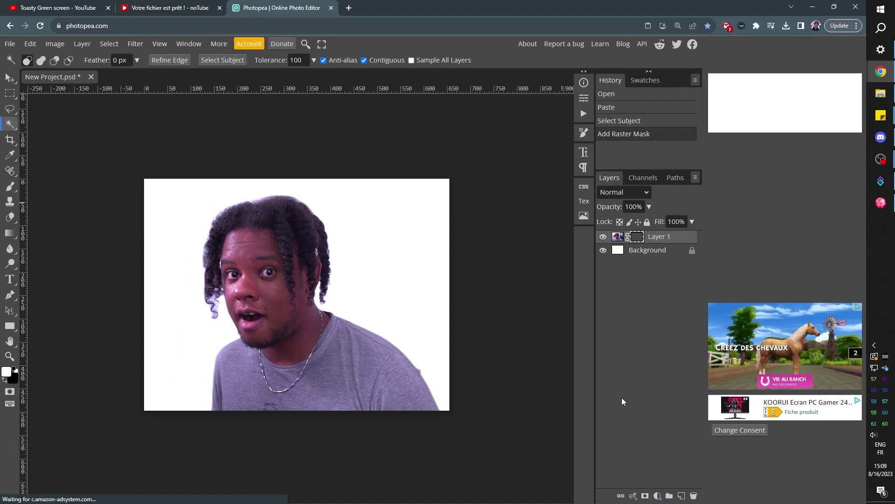
- Hide the Background layer and add a Levels adjustment with input levels 7 to 207
click(603, 251)
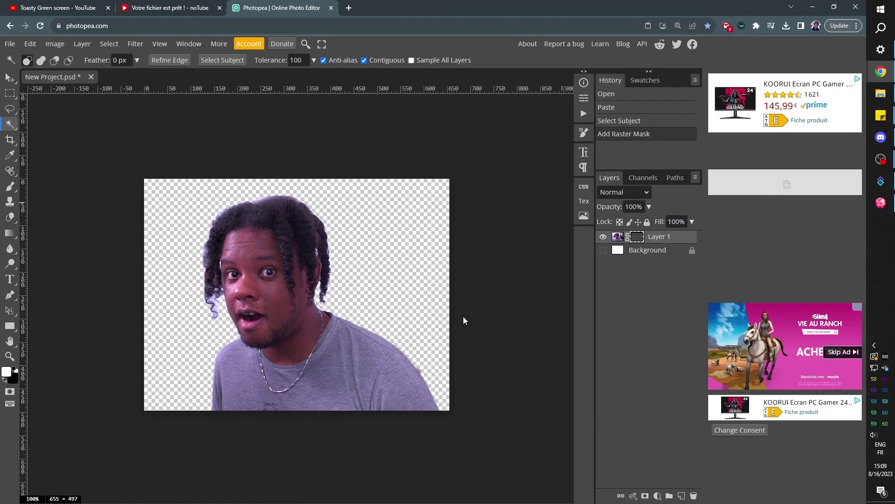
click(658, 495)
click(622, 237)
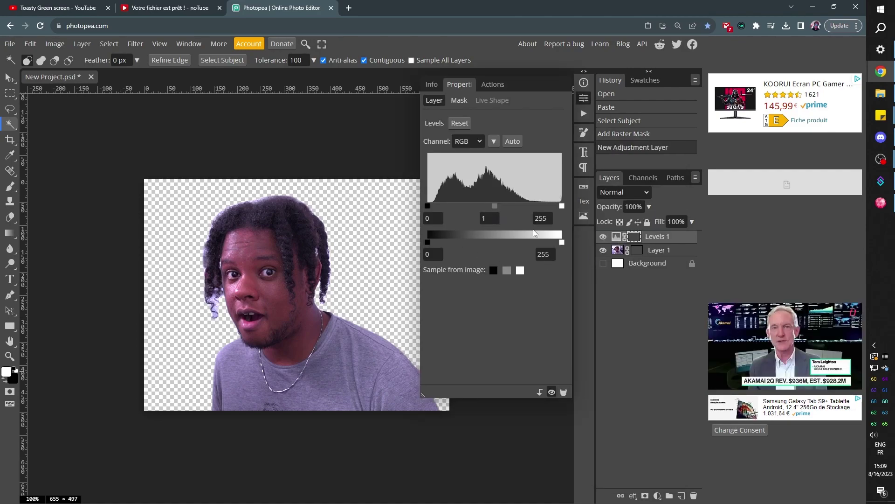
drag(563, 206, 537, 208)
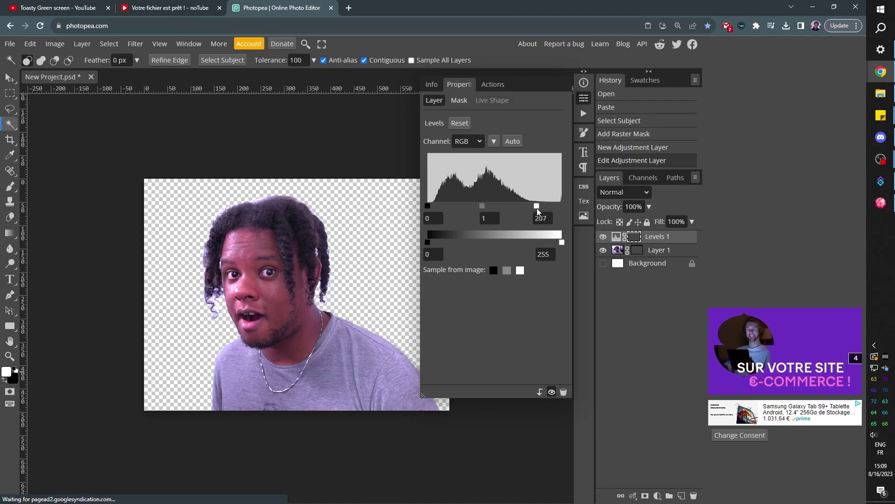
drag(427, 206, 431, 205)
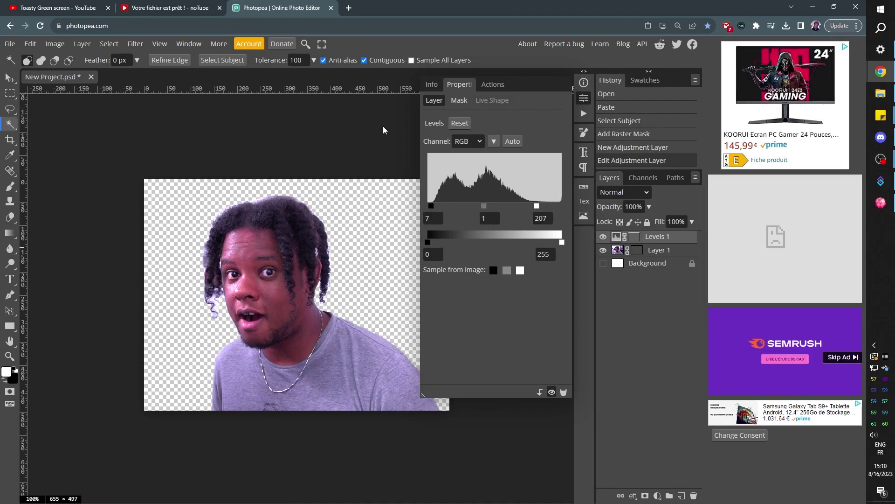
- Export the image as a transparent PNG into the asset folder
click(9, 44)
mouse_move(35, 191)
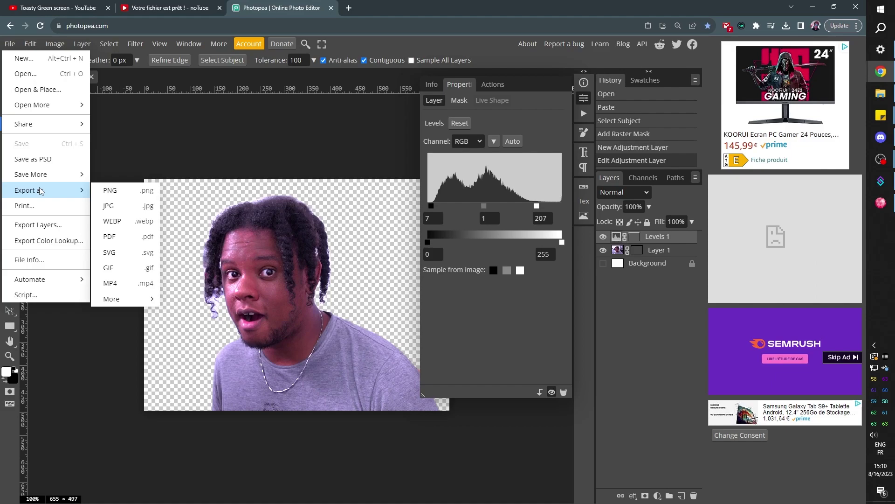
click(112, 189)
click(410, 247)
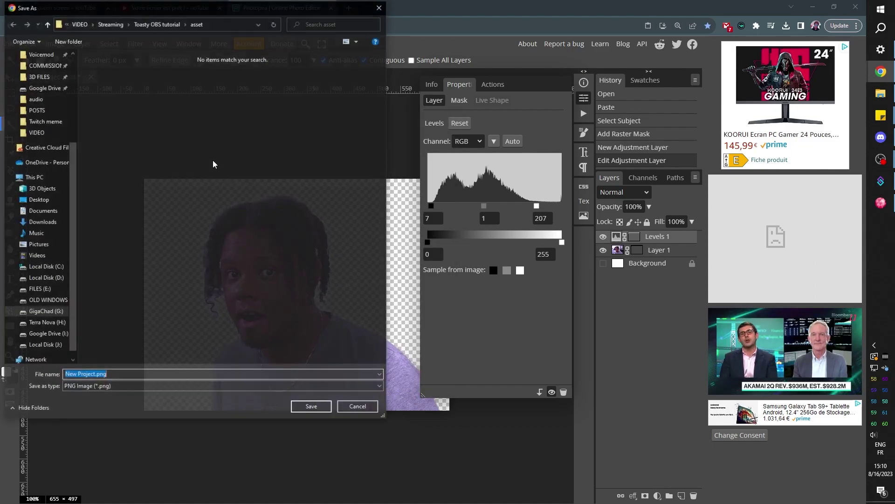
click(310, 406)
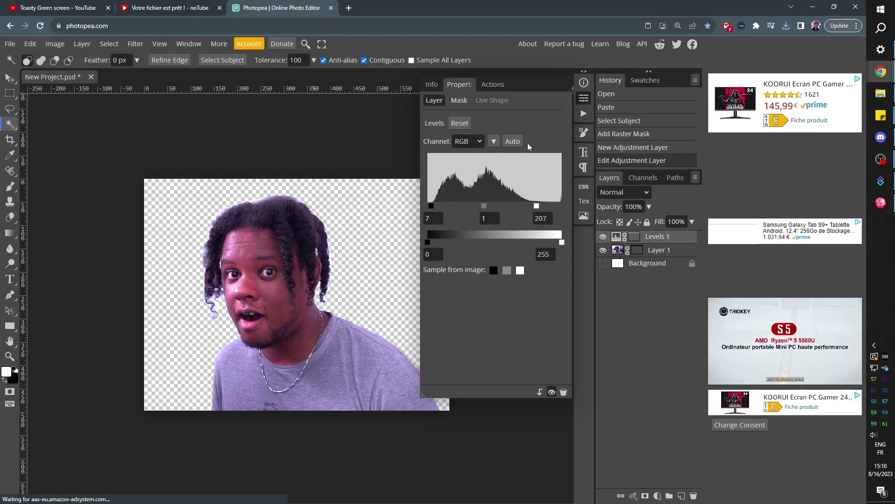
- Back in OBS, switch to the Green Screen Videos scene
click(880, 159)
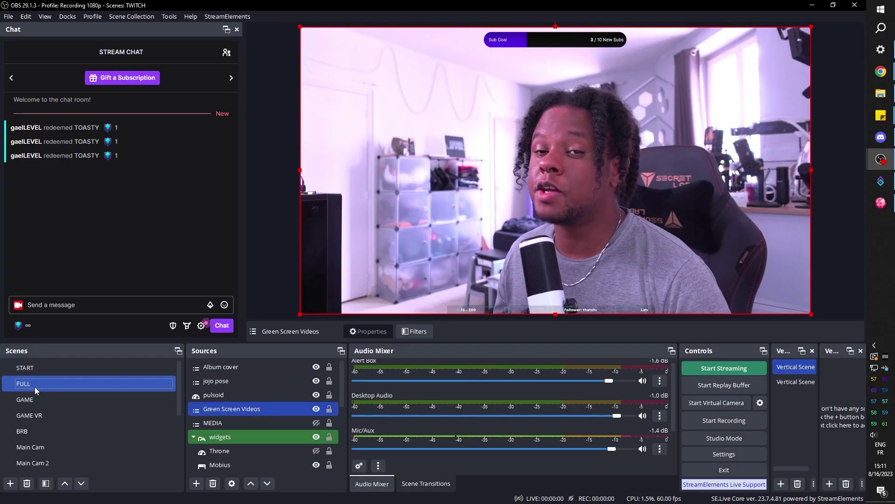
scroll(48, 391, down, 5)
click(62, 399)
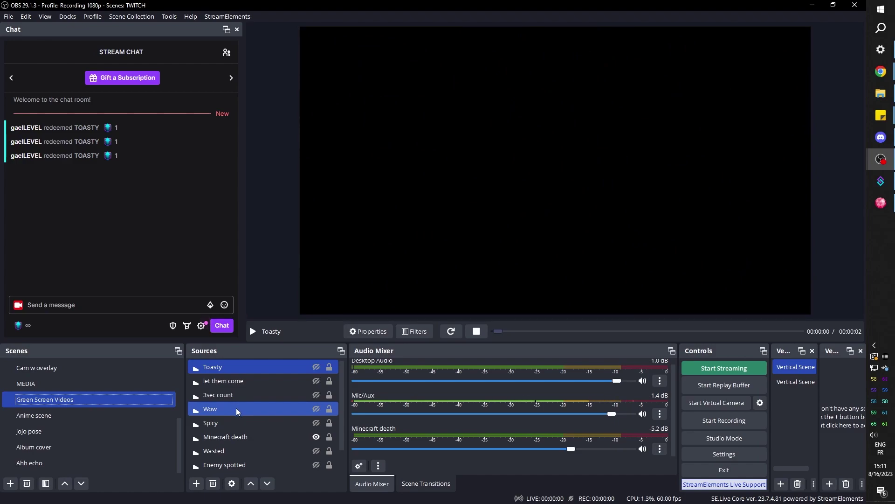
- Add an image source named 'Toasty G' that loads Gael Toasty.png
click(195, 485)
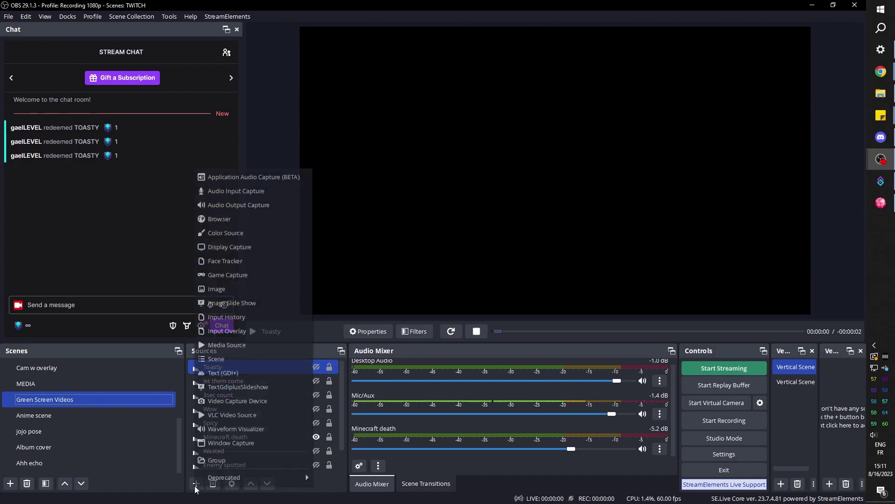
click(241, 290)
text(Toasty G)
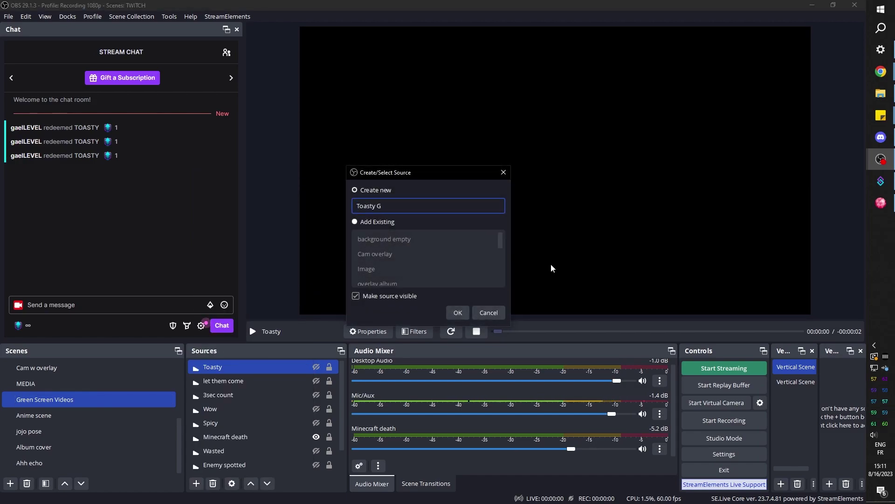
key(Return)
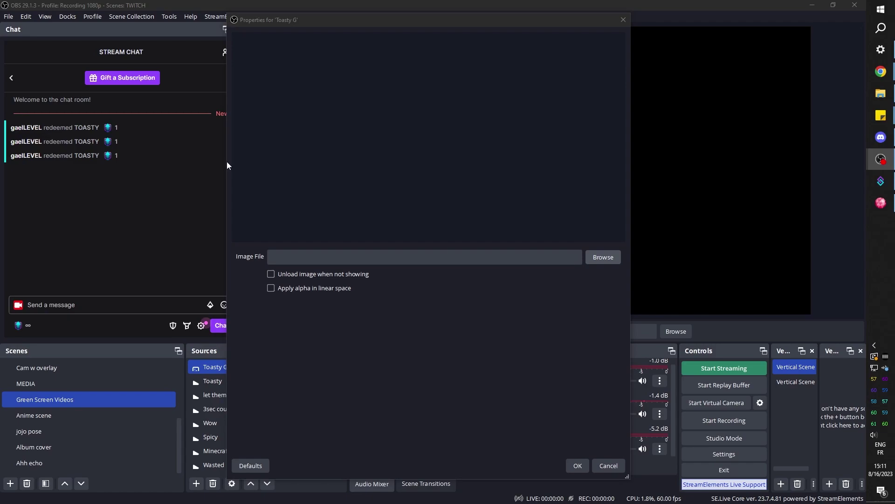
click(602, 256)
click(340, 94)
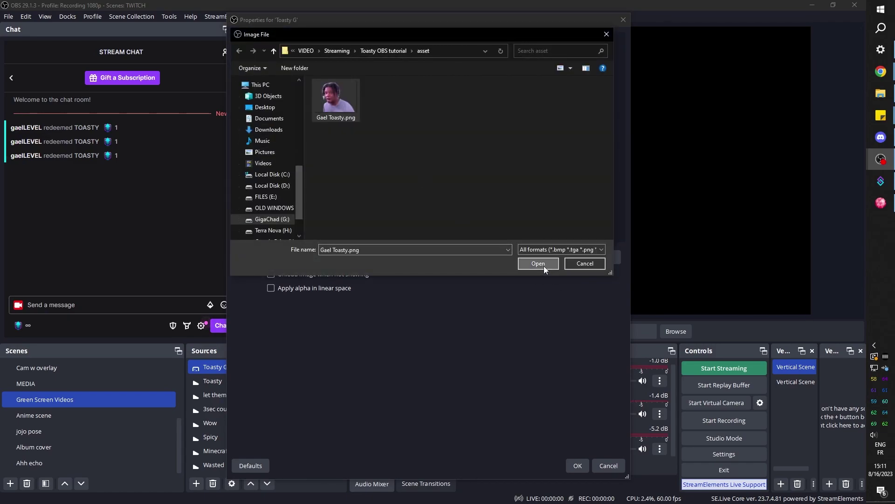
click(544, 266)
click(577, 466)
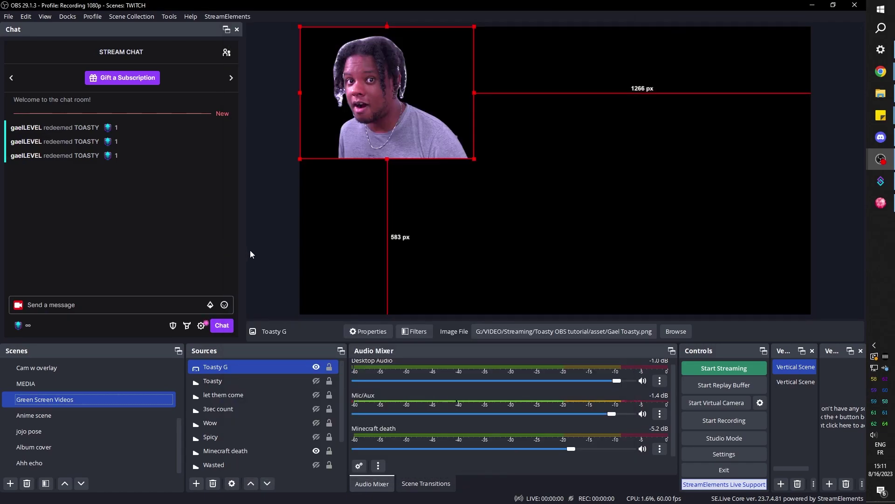
- Drag the Toasty G face to the bottom-right corner at 1374, 583, past the right edge
drag(361, 68, 726, 224)
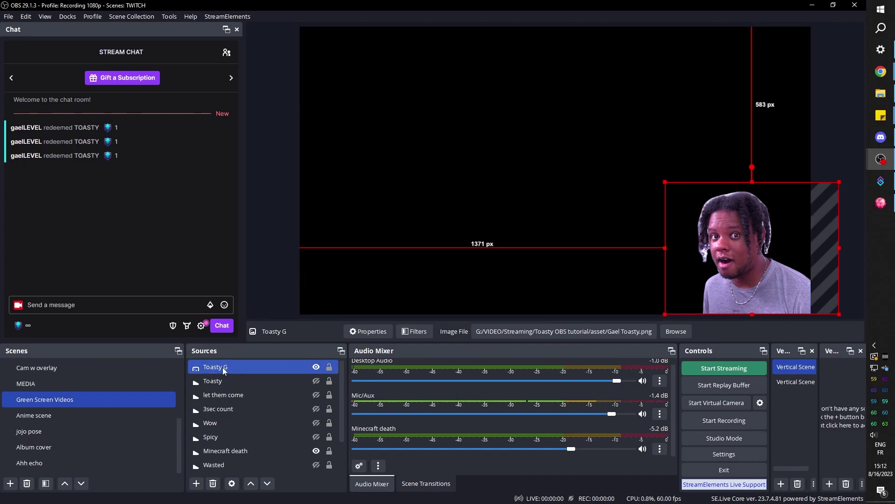
ctrl+click(291, 425)
click(732, 258)
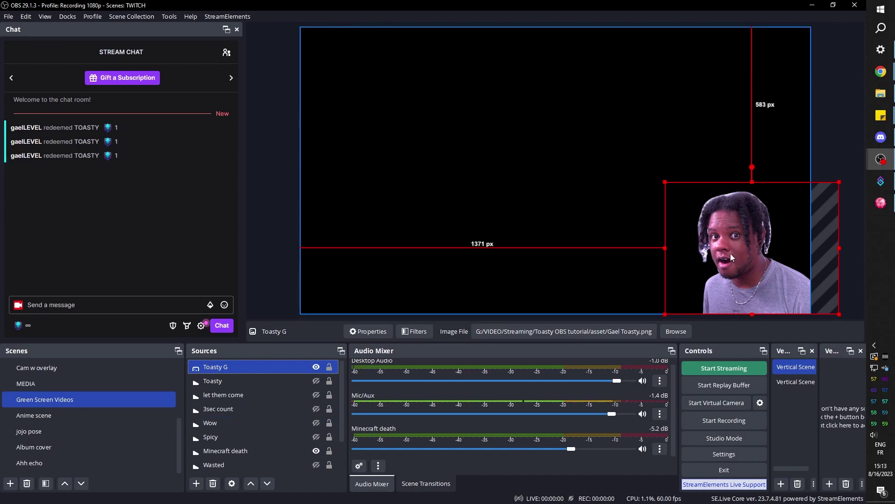
mouse_move(721, 249)
mouse_down()
mouse_move(844, 250)
mouse_move(718, 248)
mouse_up()
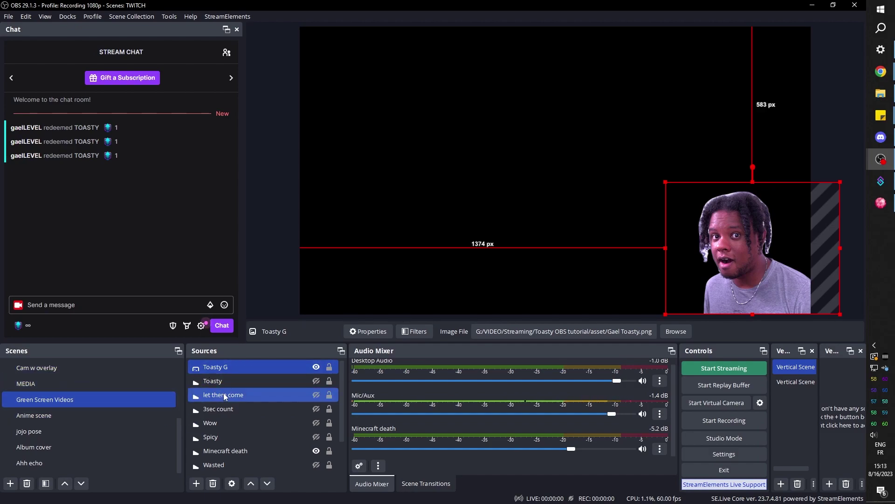
click(231, 381)
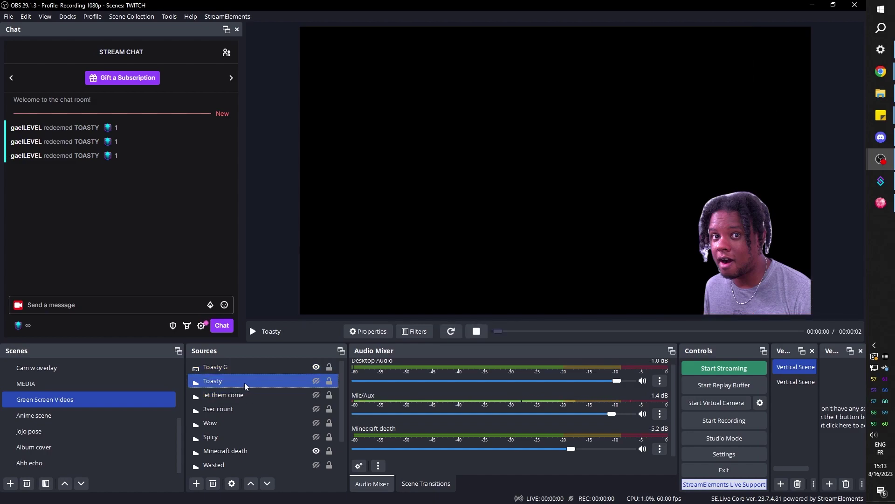
- Select Toasty G and the Toasty sound and group them as 'Toast group'
click(223, 369)
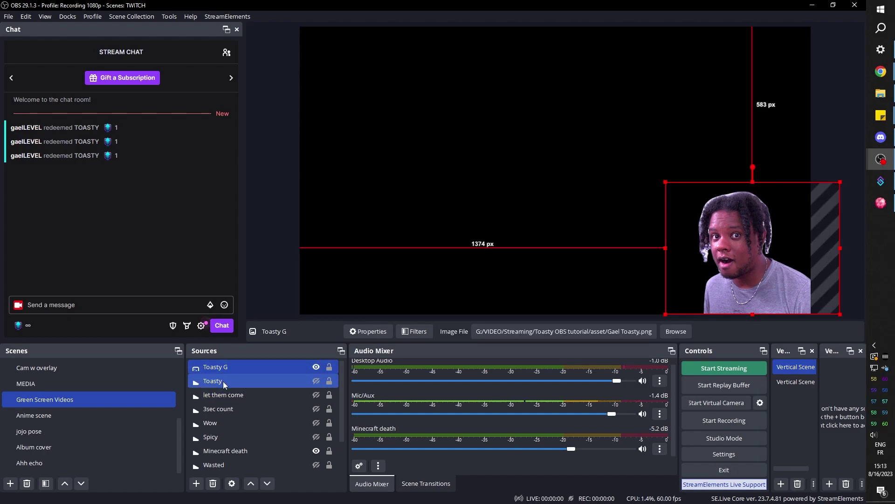
ctrl+click(224, 396)
ctrl+click(228, 380)
right_click(240, 381)
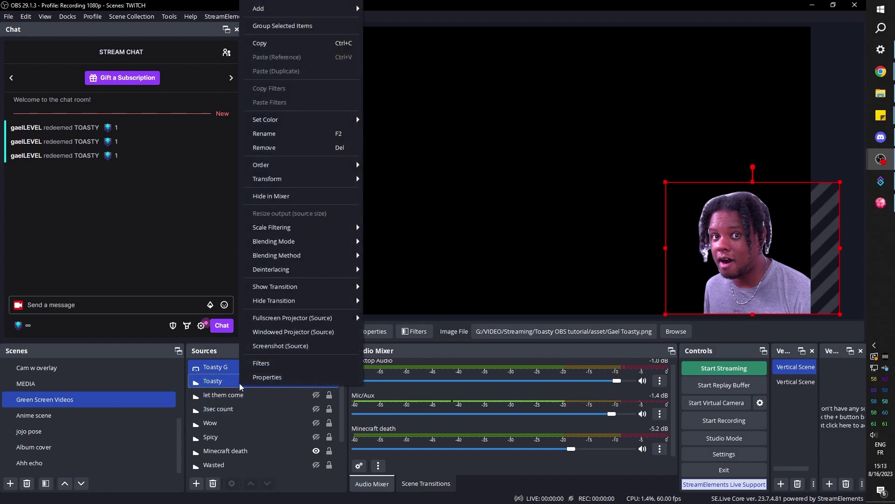
click(325, 31)
text(Toas)
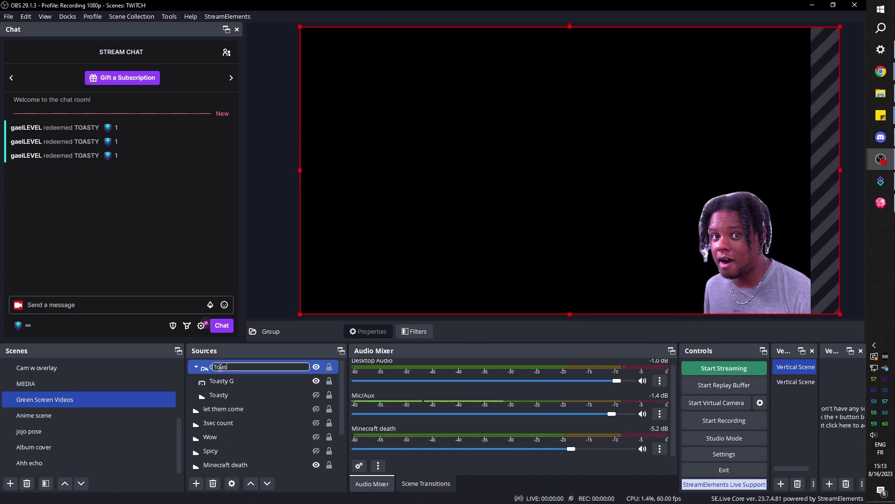
text(t group)
key(Return)
- Expand and collapse the Toast group to check it contains Toasty G
click(194, 368)
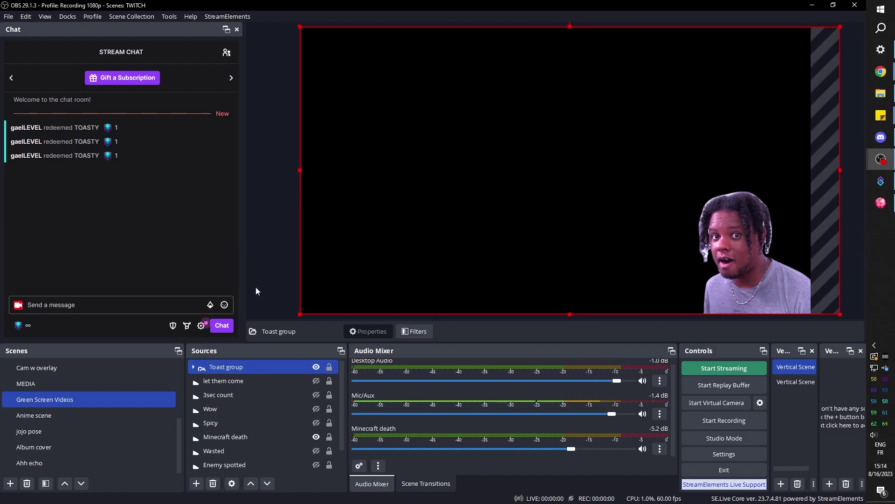
click(194, 367)
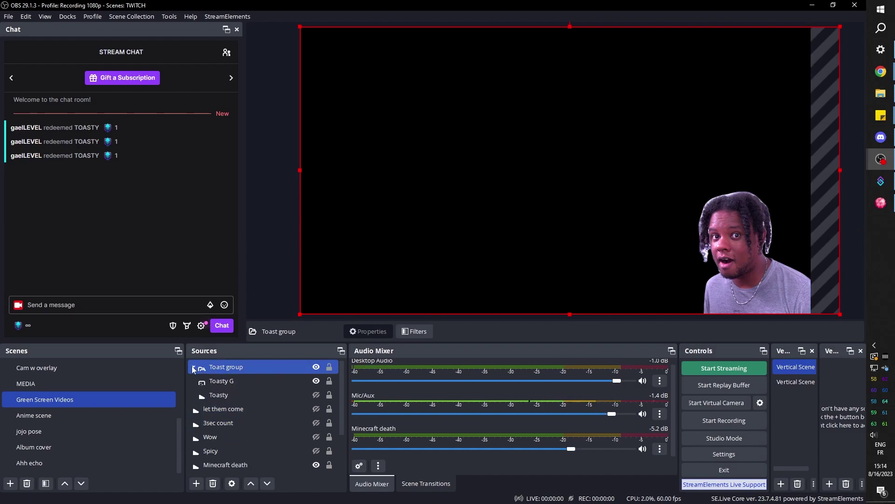
click(234, 385)
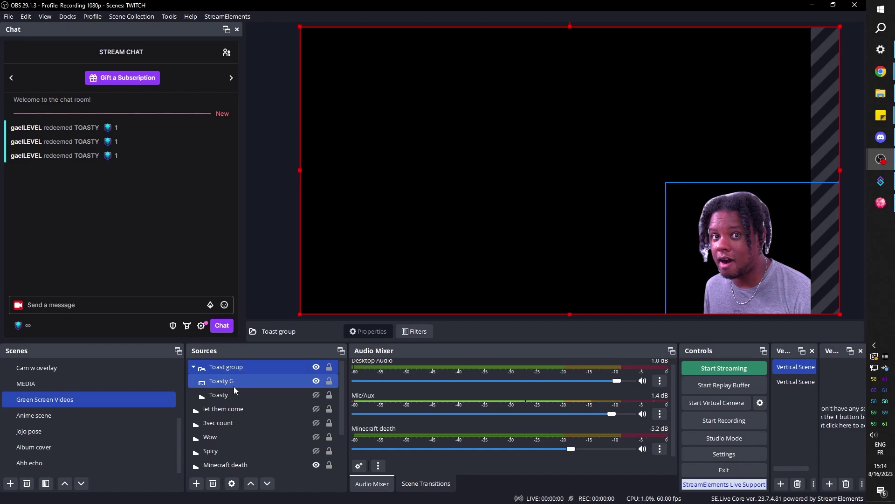
click(193, 367)
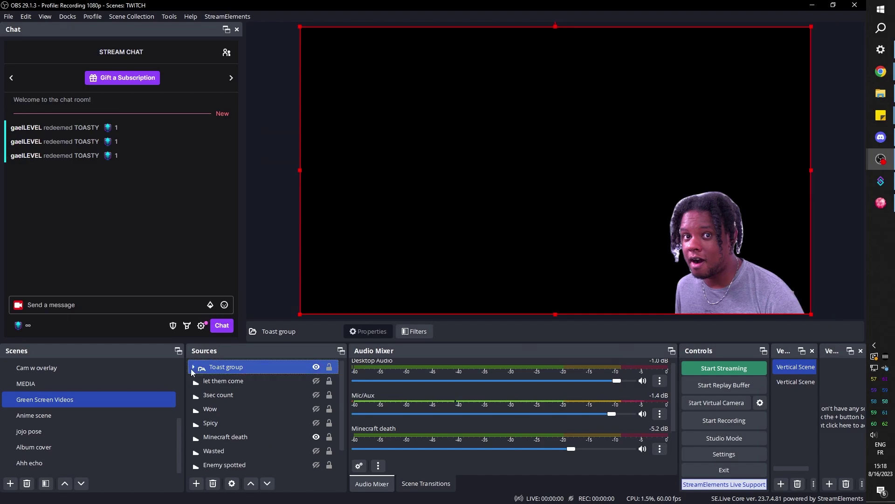
click(193, 367)
click(193, 367)
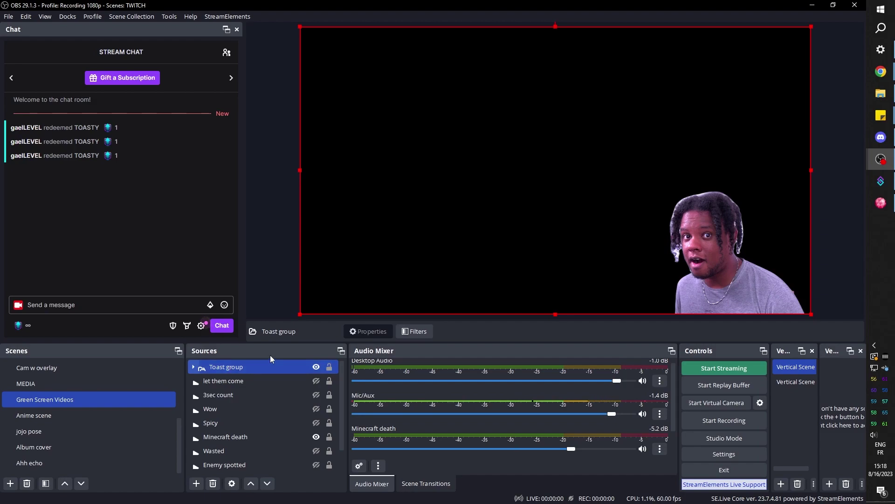
- Add a Move Source filter to the Green Screen Videos scene
right_click(49, 402)
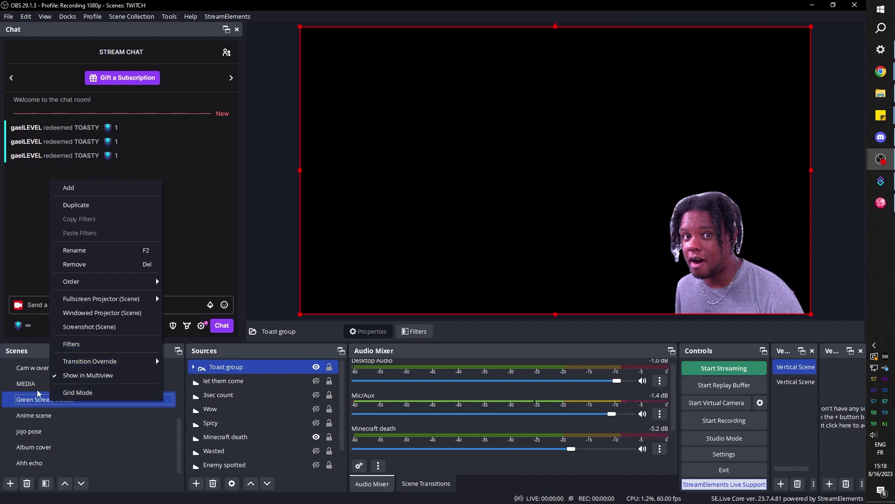
click(72, 345)
click(239, 411)
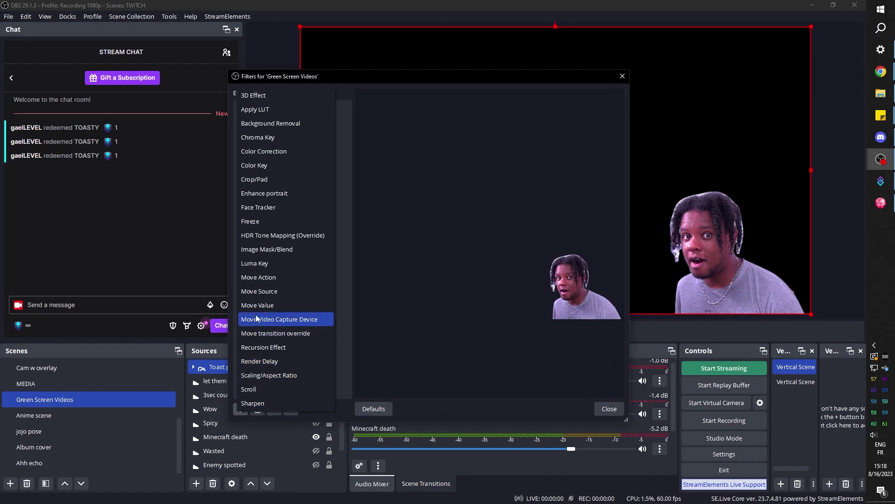
click(262, 291)
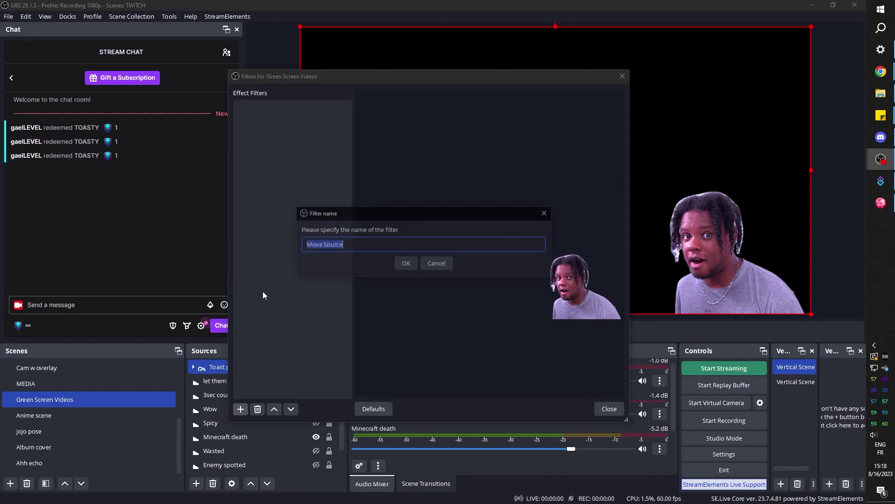
click(408, 264)
- Rename the filter 'On screen' and set its source to Toast group
right_click(269, 110)
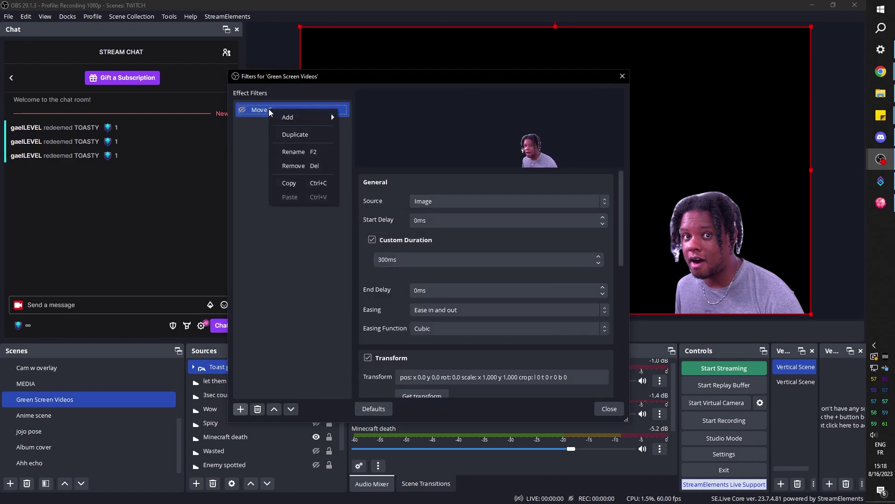
click(282, 157)
key(BackSpace)
text(On)
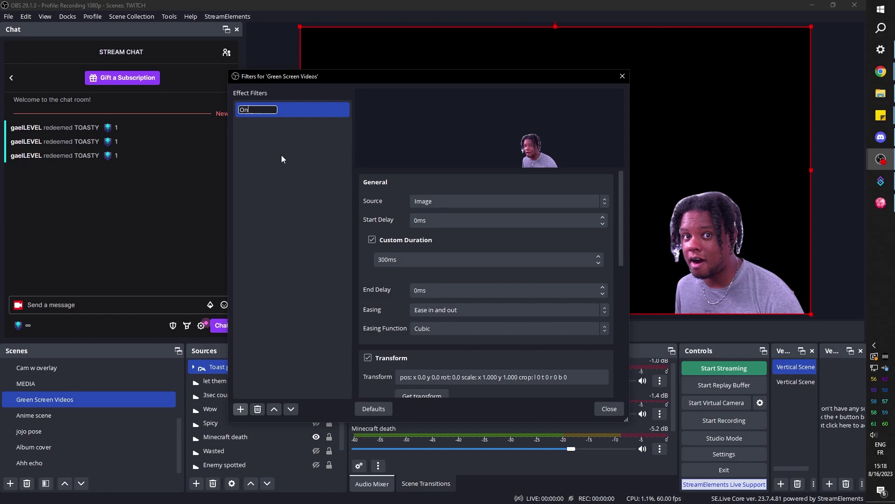
text( screen)
key(Return)
click(485, 203)
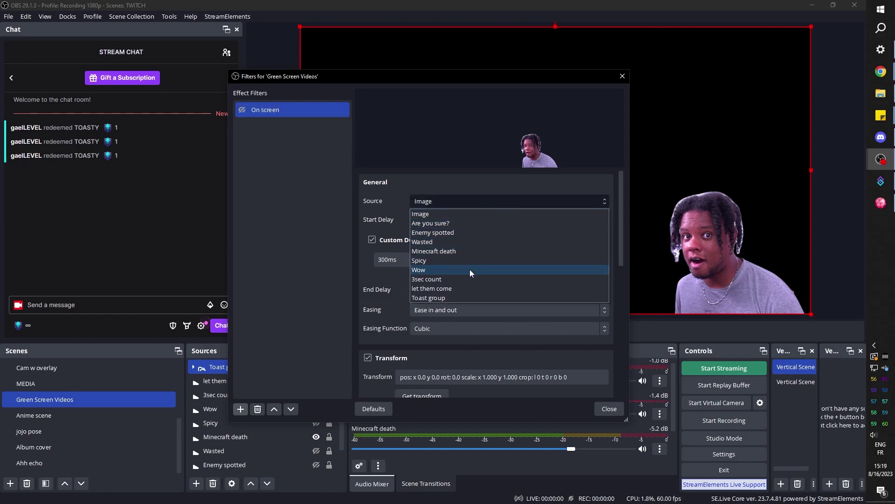
click(444, 297)
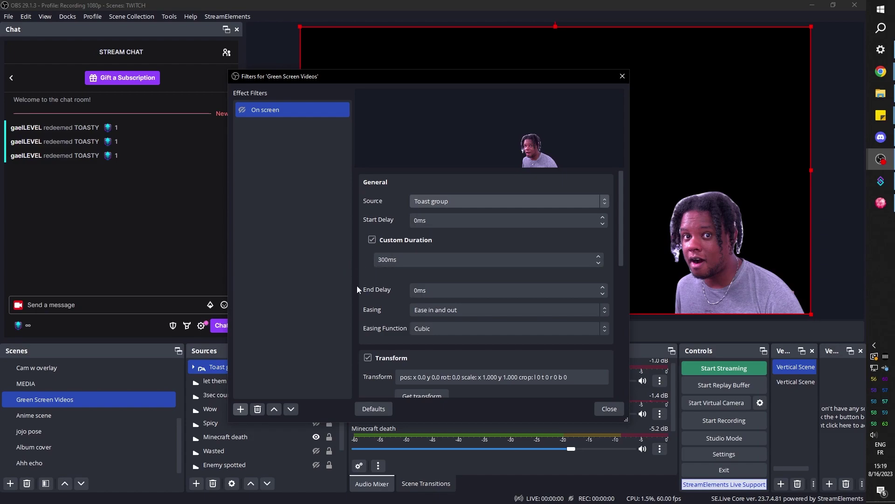
scroll(356, 286, down, 3)
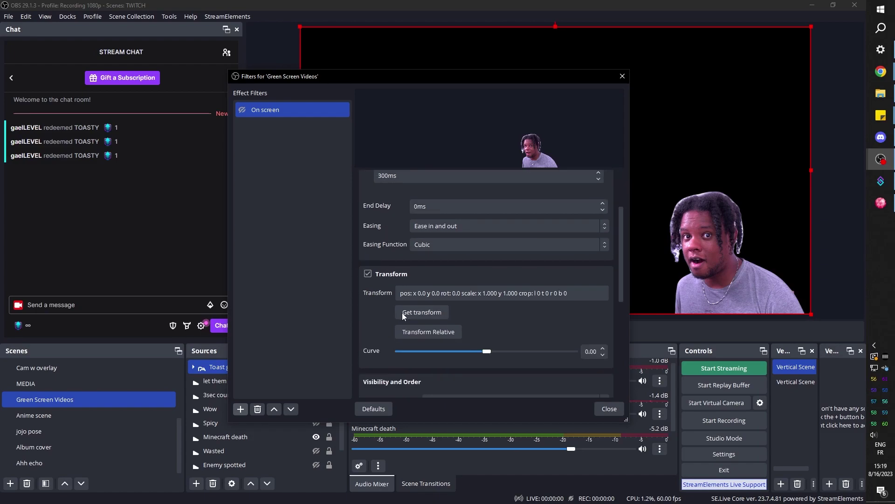
- Duplicate the On screen Move filter and rename the copy 'Off screen'
right_click(269, 110)
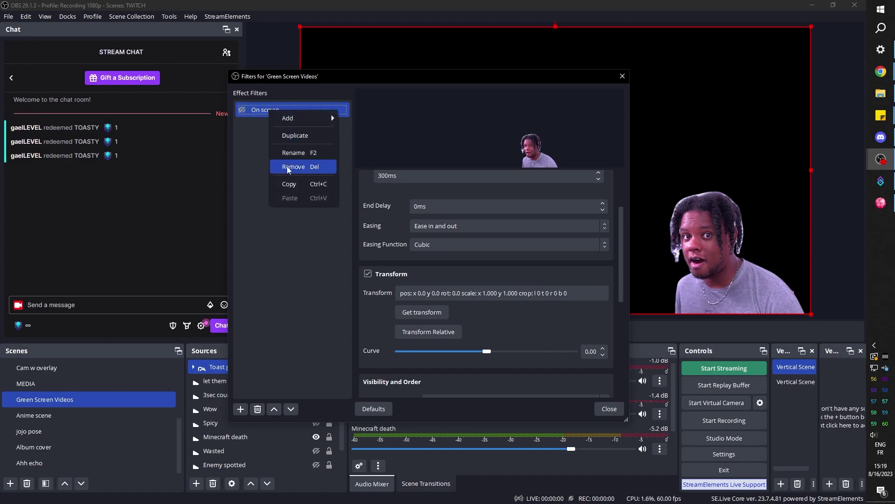
click(290, 135)
click(406, 262)
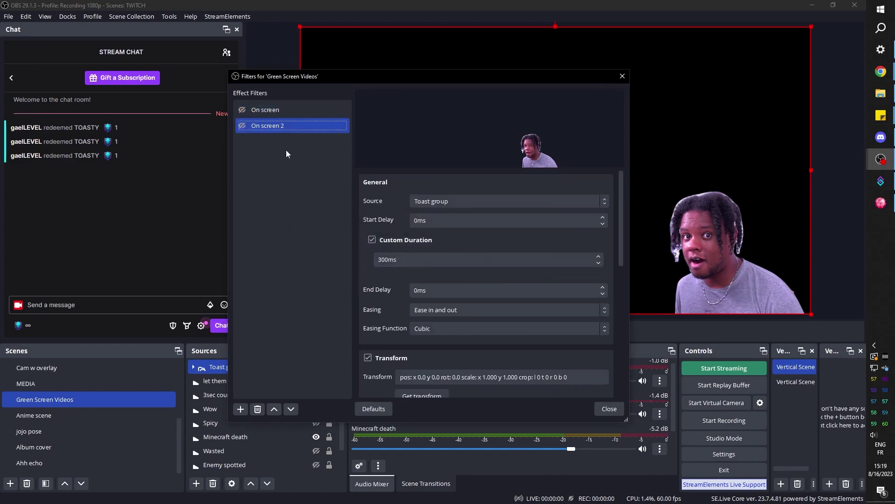
right_click(267, 125)
click(283, 170)
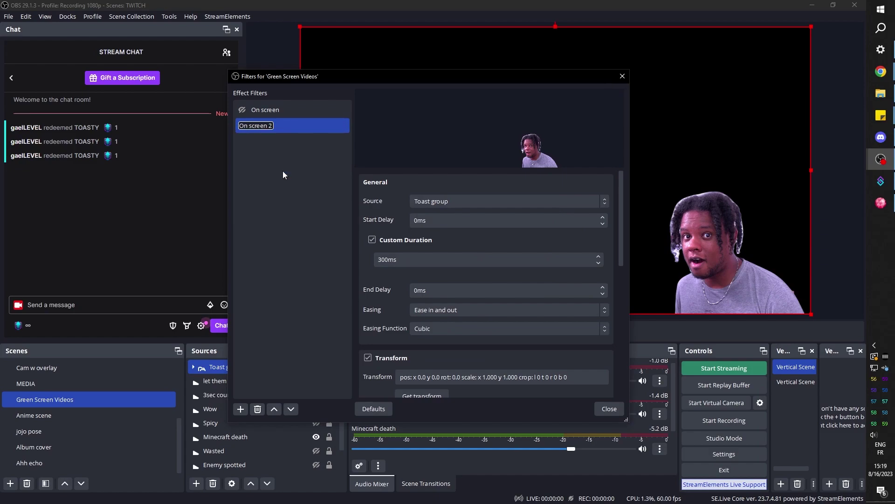
text(Off screen)
key(Return)
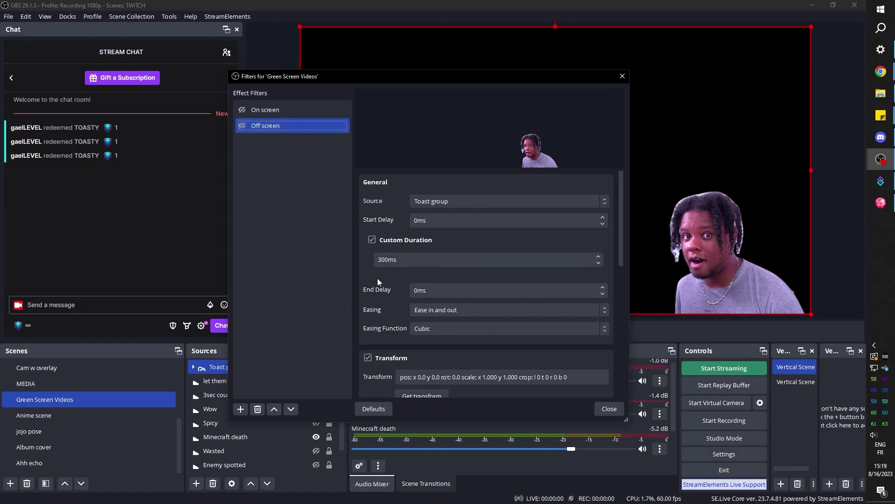
- Slide the Toast group right off the canvas and store it as Off screen's transform (x 534)
scroll(362, 294, down, 3)
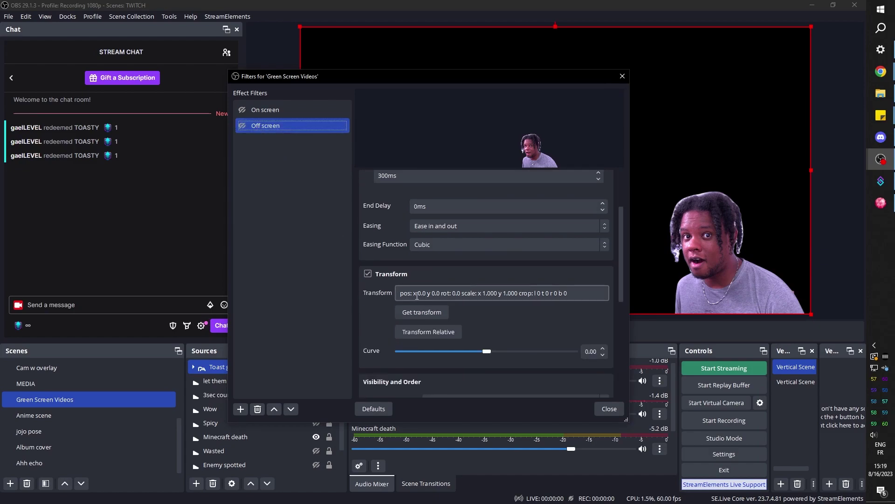
drag(517, 77, 553, 35)
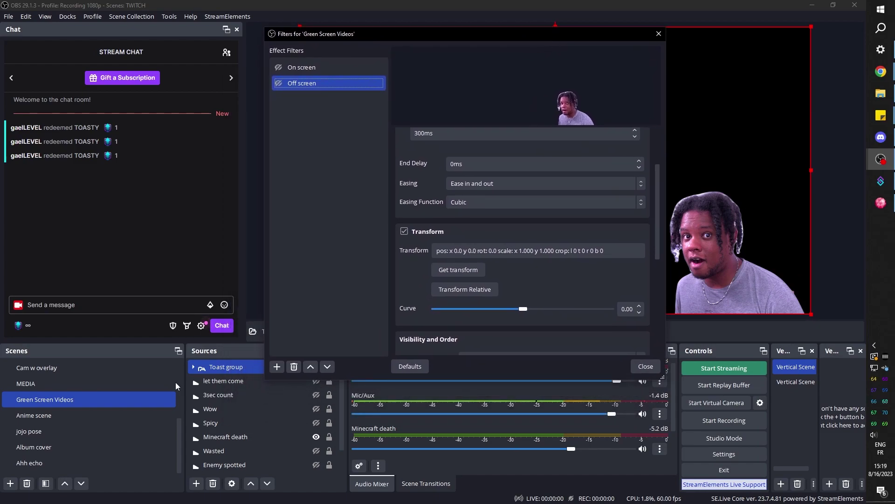
drag(708, 280, 854, 279)
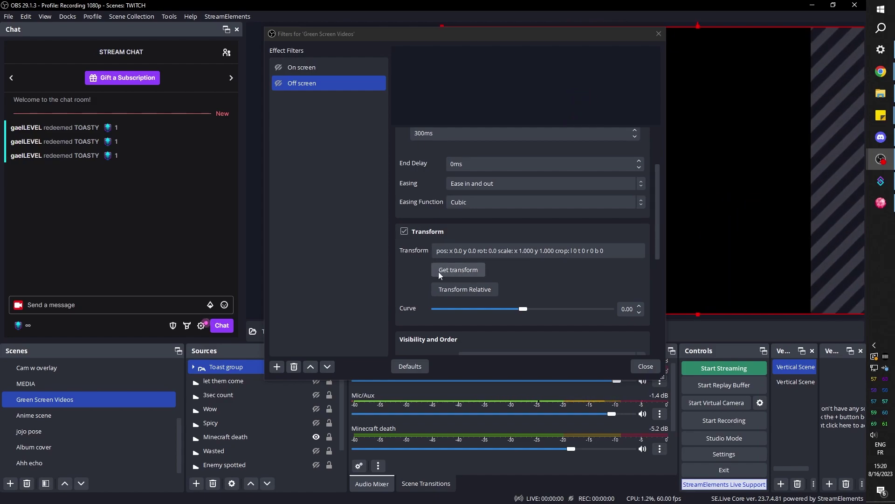
click(438, 271)
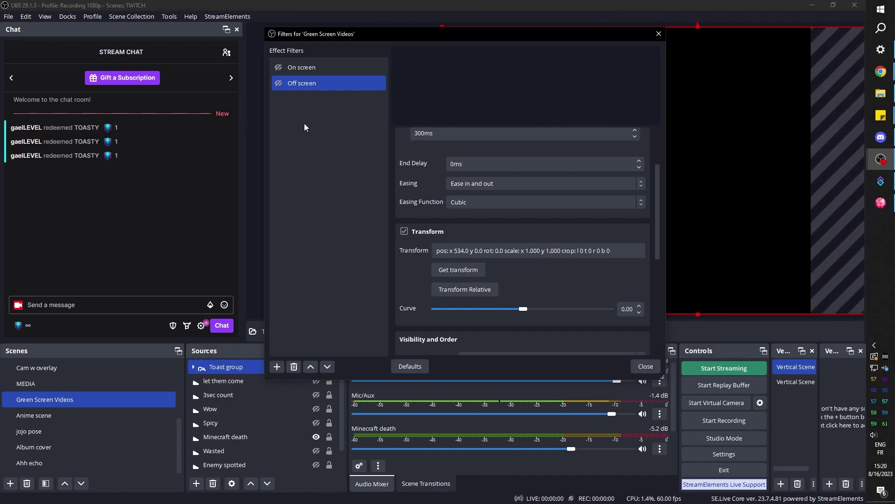
- Preview both slides and give the Move filters a 700 ms custom duration
click(278, 69)
click(277, 84)
scroll(423, 162, up, 3)
click(308, 68)
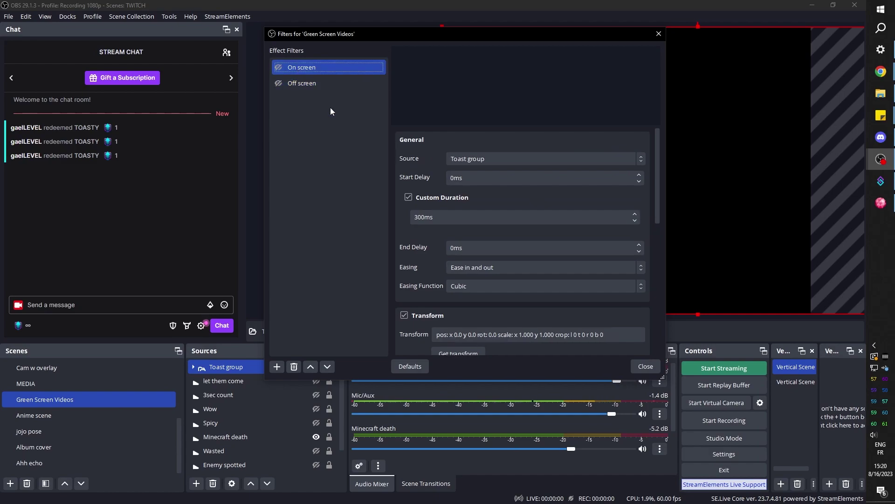
click(416, 217)
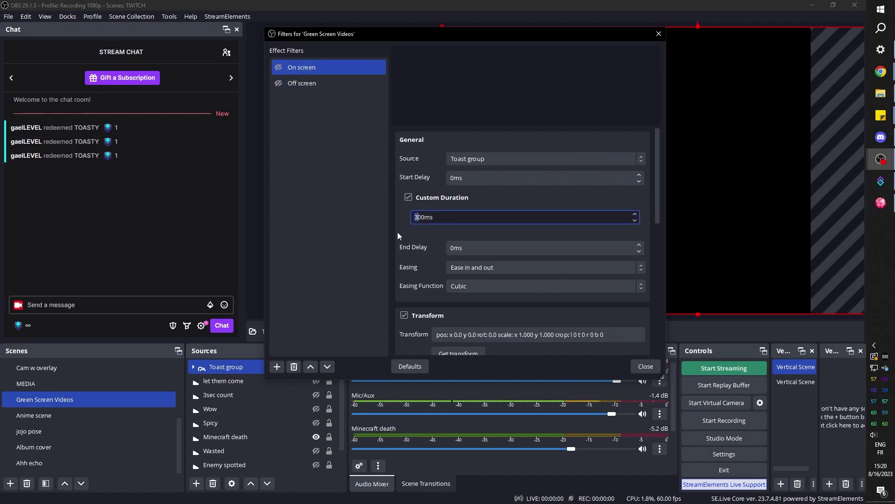
text(7)
click(326, 84)
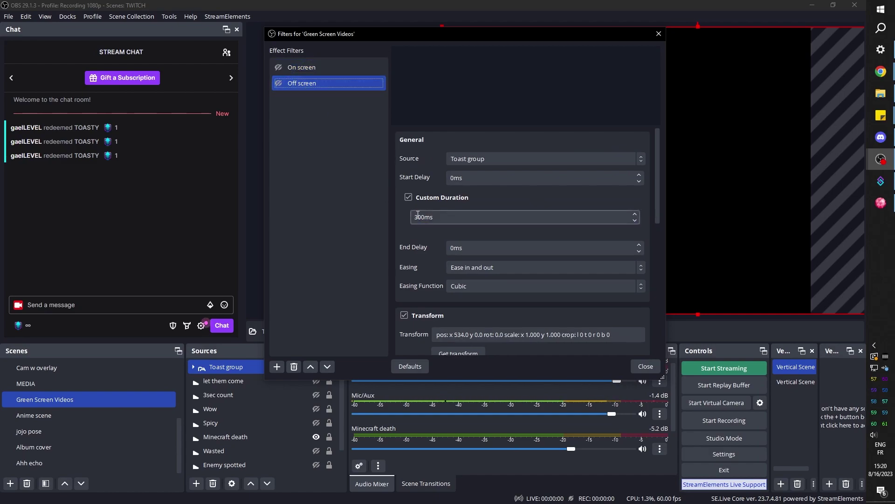
click(417, 218)
text(7)
click(279, 86)
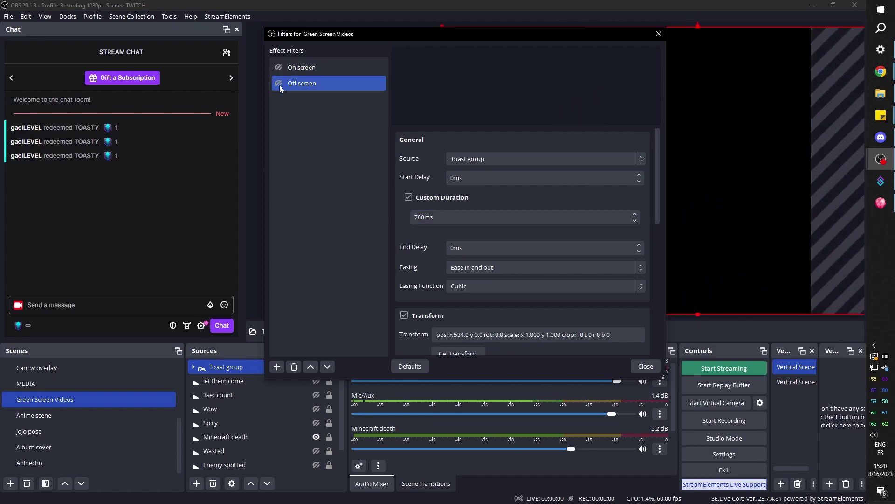
ctrl+click(293, 69)
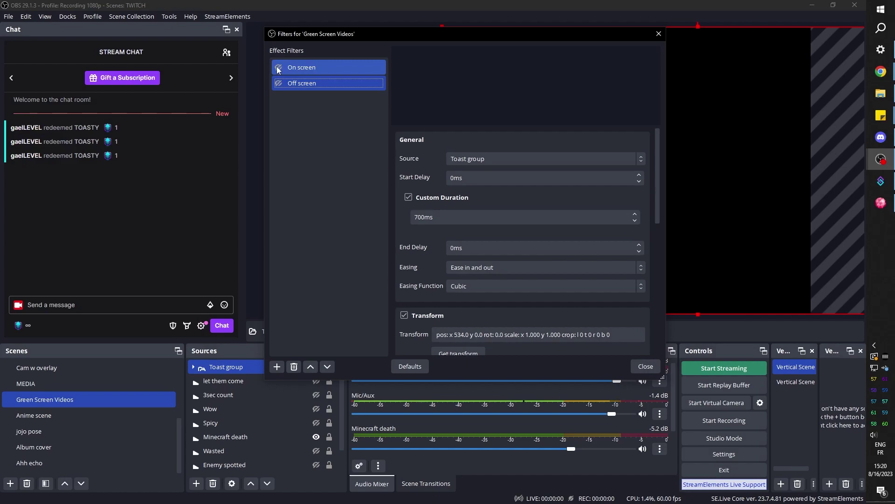
- Close the filters and expand the Toast group, selecting Toasty G and Toasty
key(Escape)
click(193, 366)
click(231, 381)
click(286, 396)
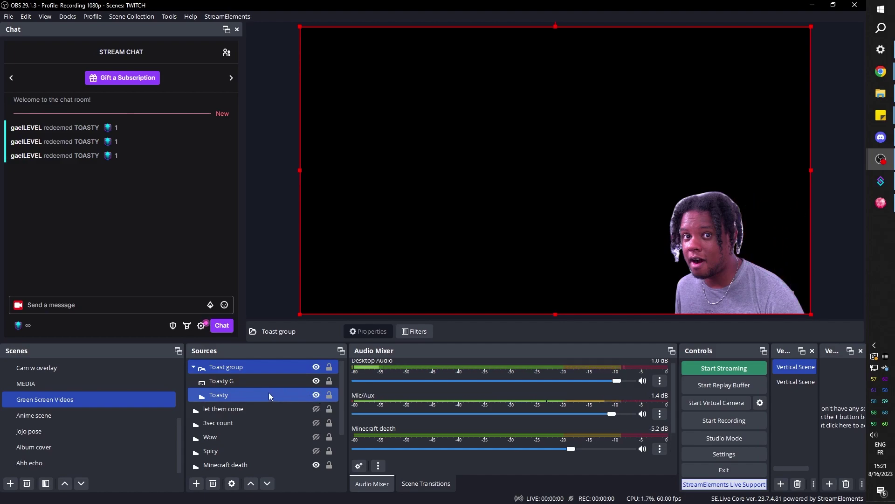
- Select only the Toasty source and drag it right off the canvas, to 777 px from the left
click(238, 398)
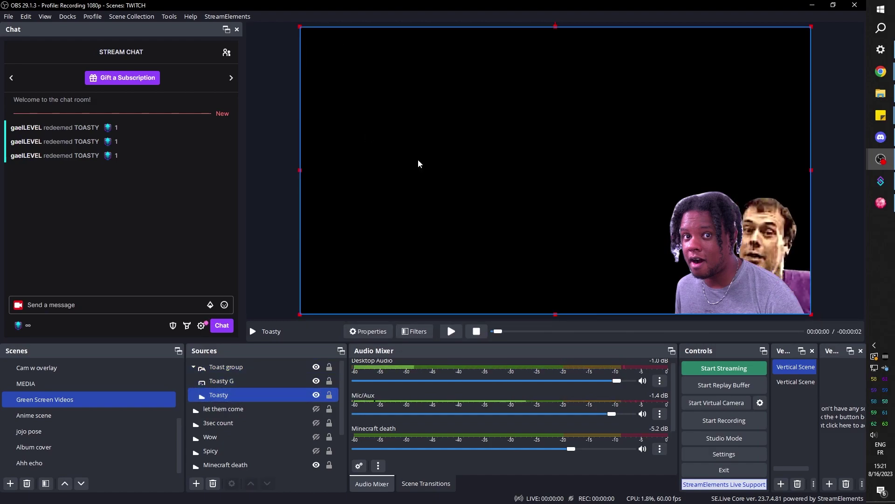
drag(565, 251, 597, 256)
drag(607, 258, 766, 251)
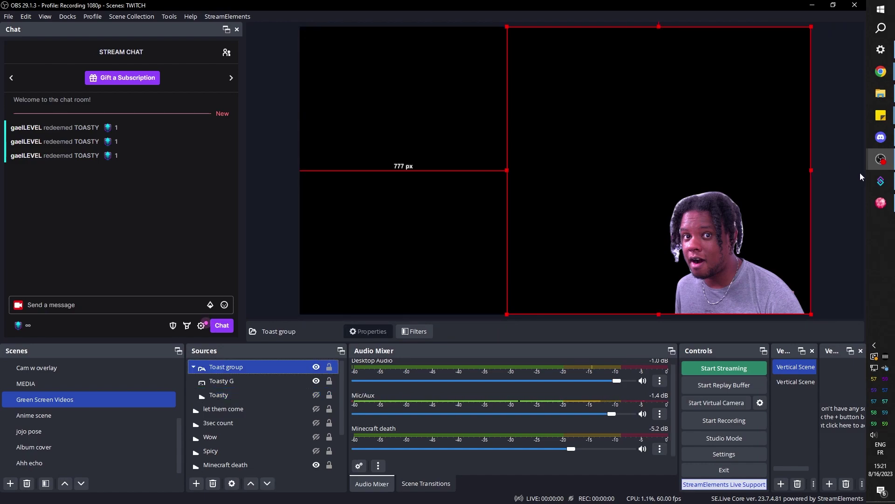
- In Streamer.bot, open the Toasty action's sub-actions and select its old hide-Toasty step
click(880, 181)
click(38, 35)
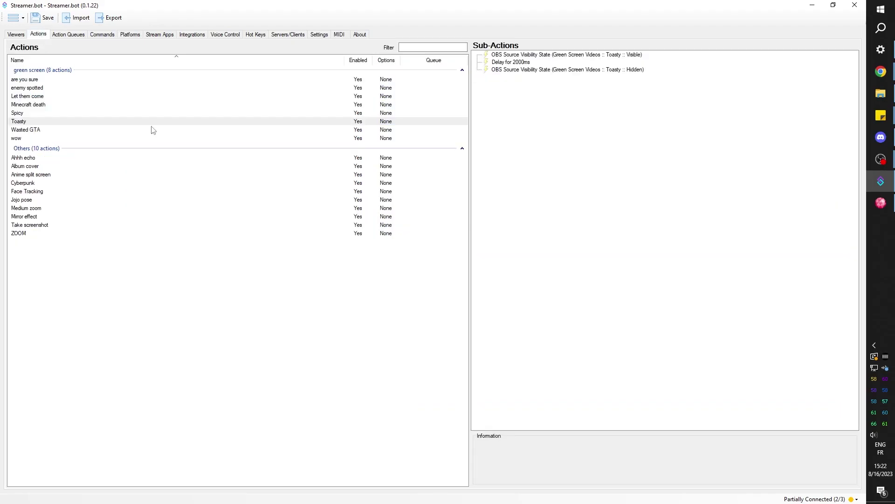
right_click(151, 281)
click(171, 283)
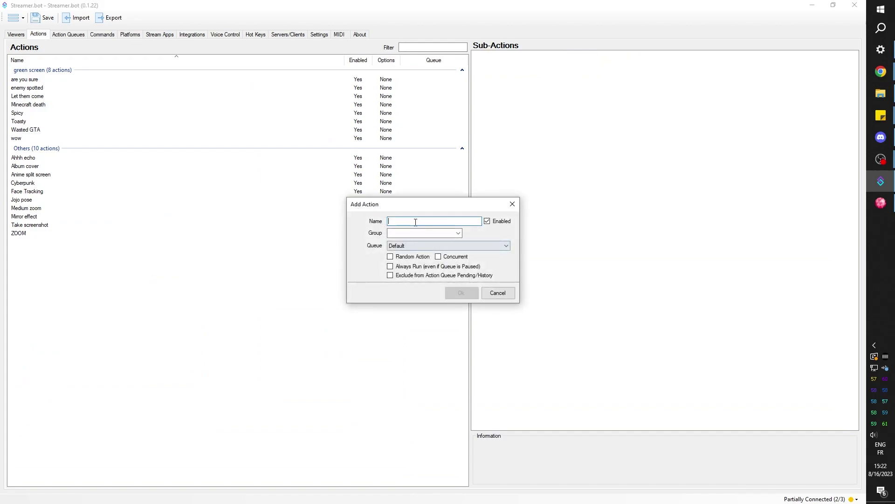
click(497, 293)
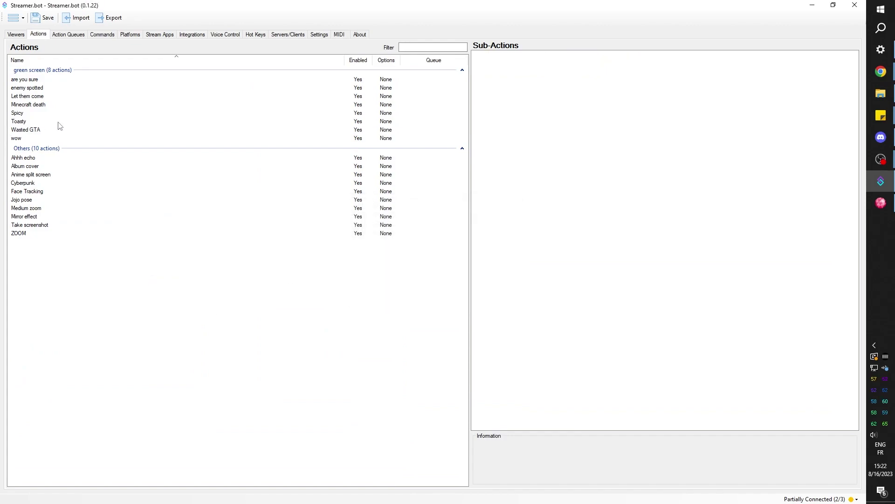
click(26, 122)
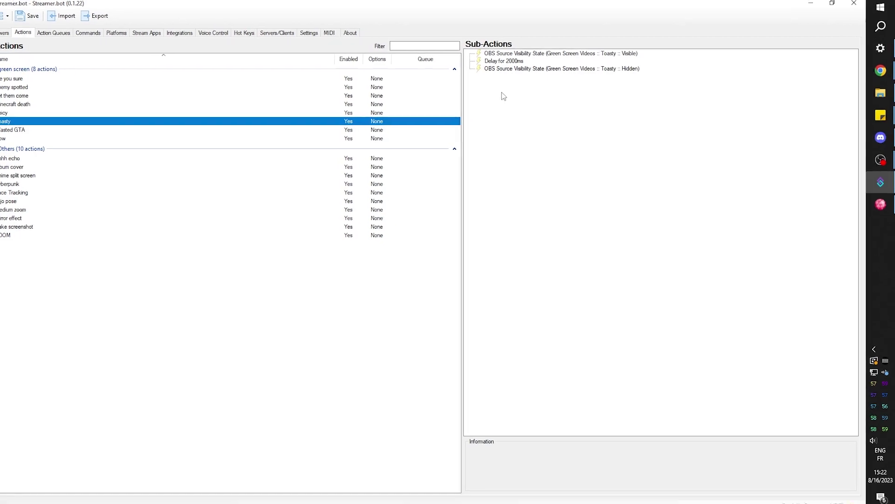
click(524, 70)
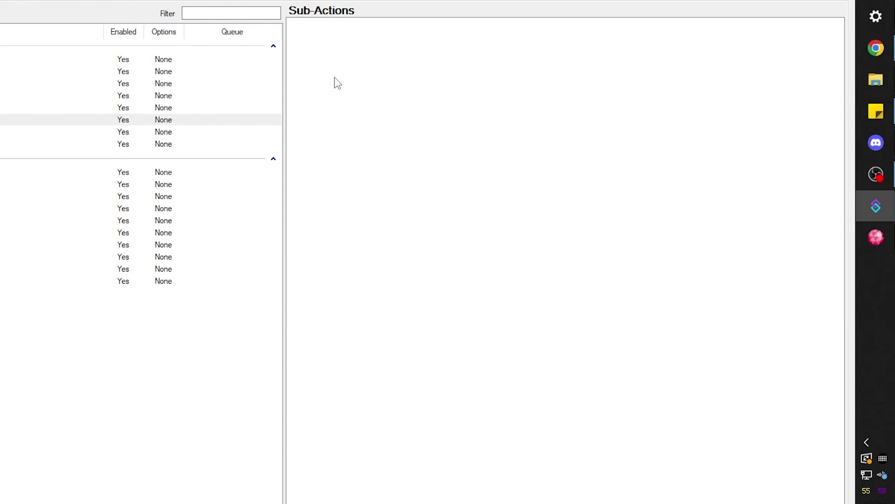
- Add a Set Source Visibility State sub-action for Green Screen Videos and open its Source list
right_click(344, 42)
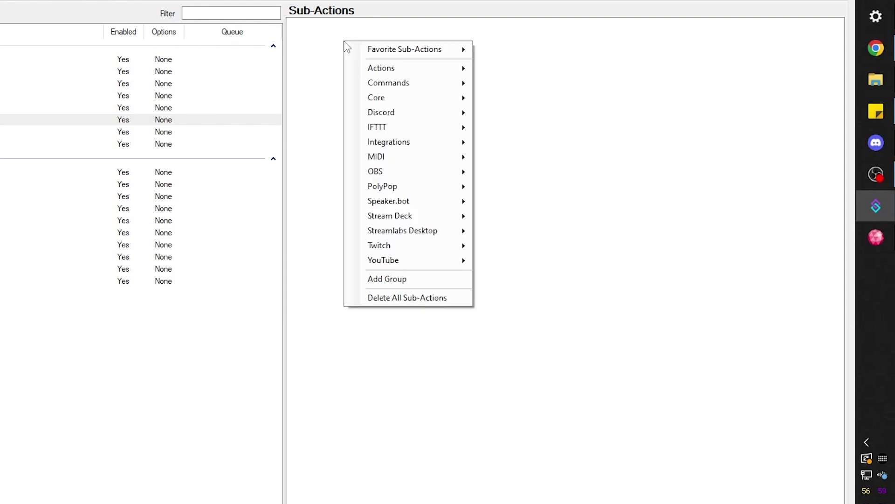
mouse_move(452, 167)
mouse_move(546, 307)
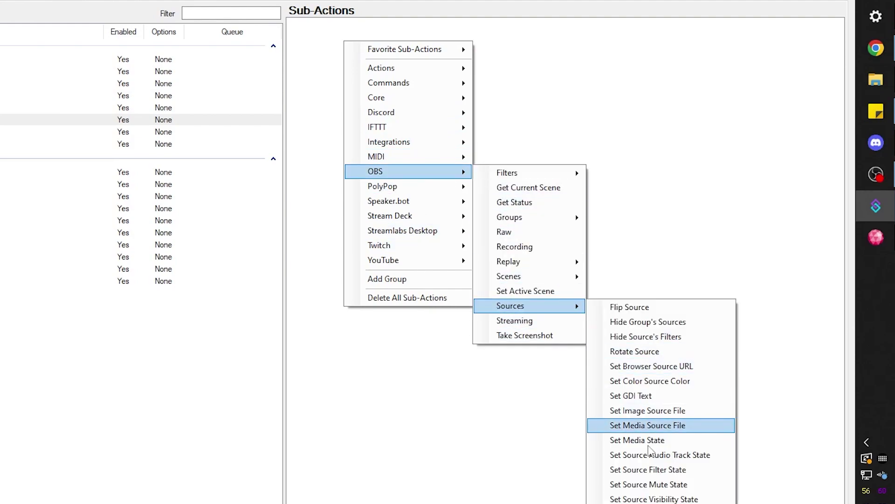
click(639, 499)
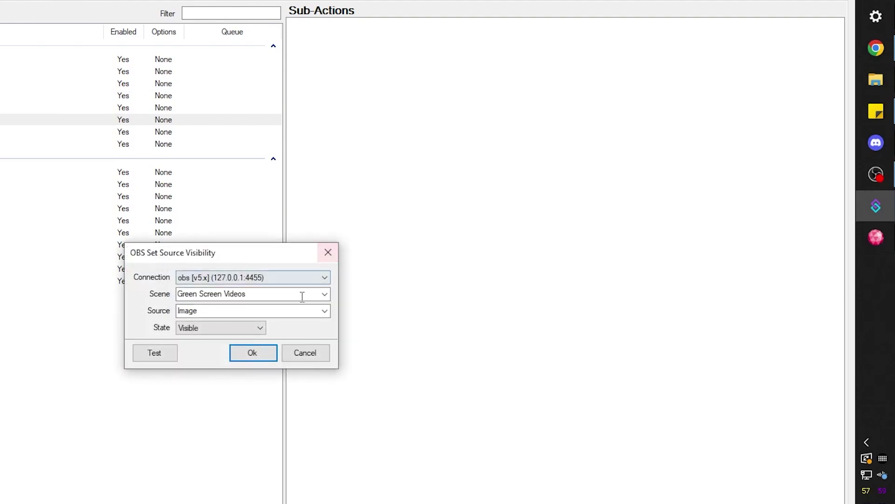
click(324, 310)
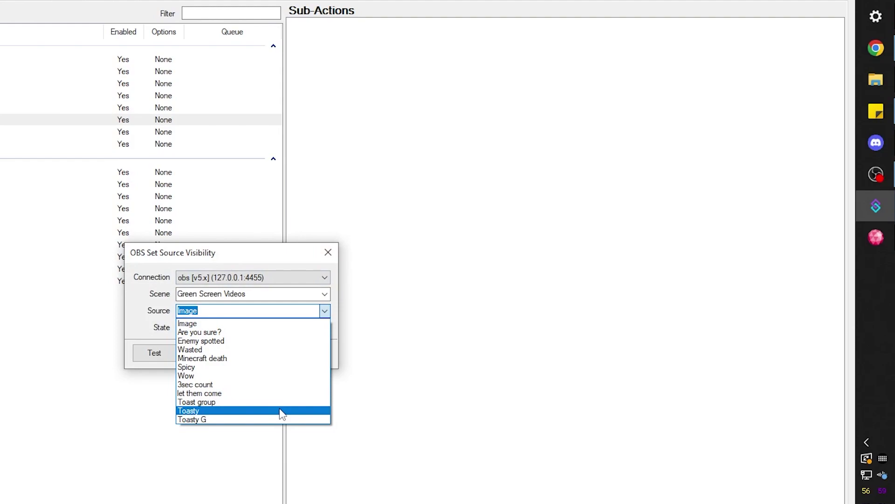
- Show the Toasty source, then add a filter-state step turning on the On screen filter
click(282, 410)
click(256, 352)
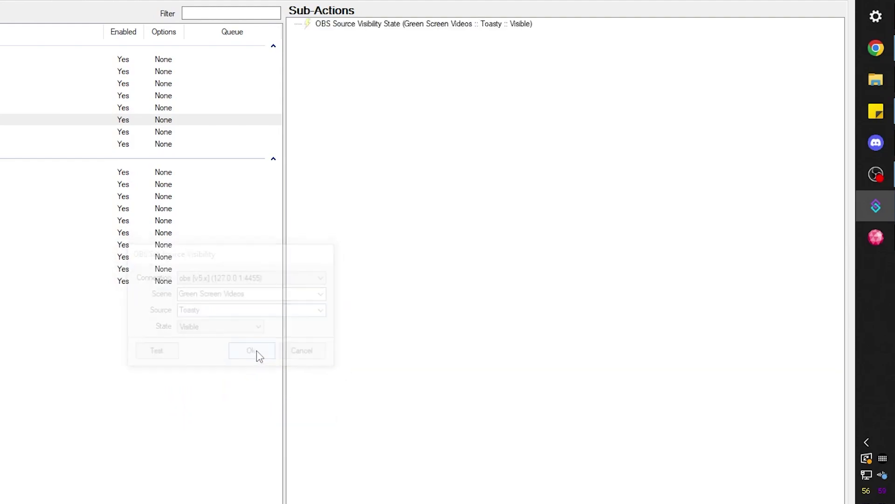
right_click(385, 92)
mouse_move(421, 203)
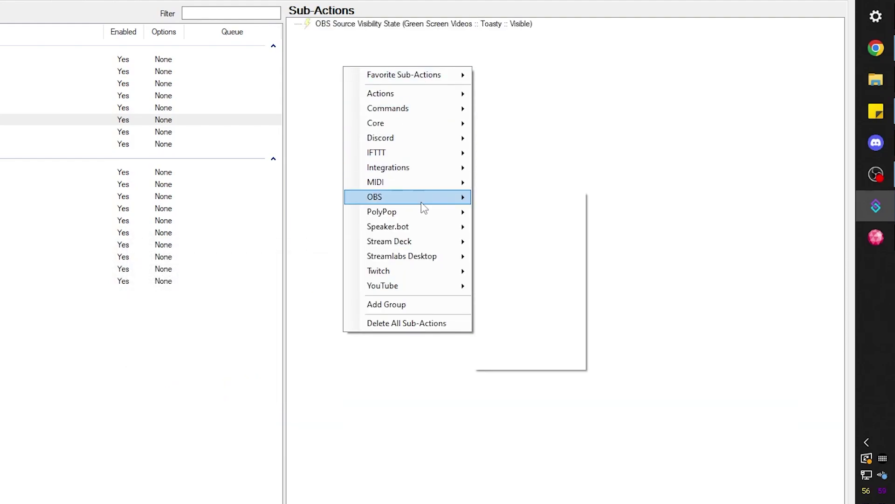
mouse_move(541, 306)
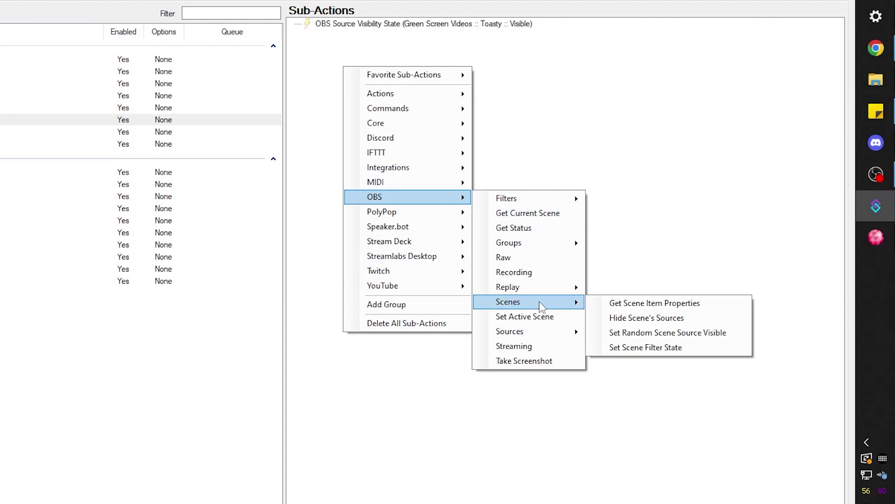
click(665, 349)
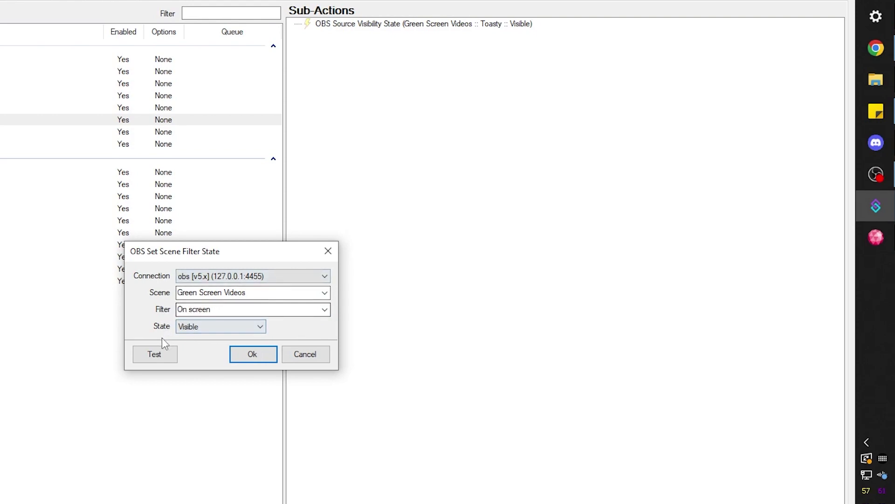
click(239, 354)
- Add an 800 ms delay step
right_click(356, 51)
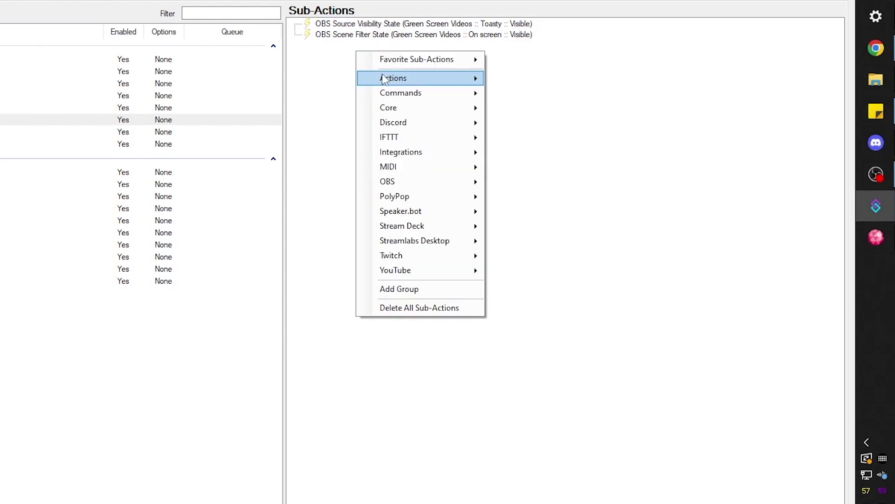
mouse_move(390, 83)
mouse_move(455, 107)
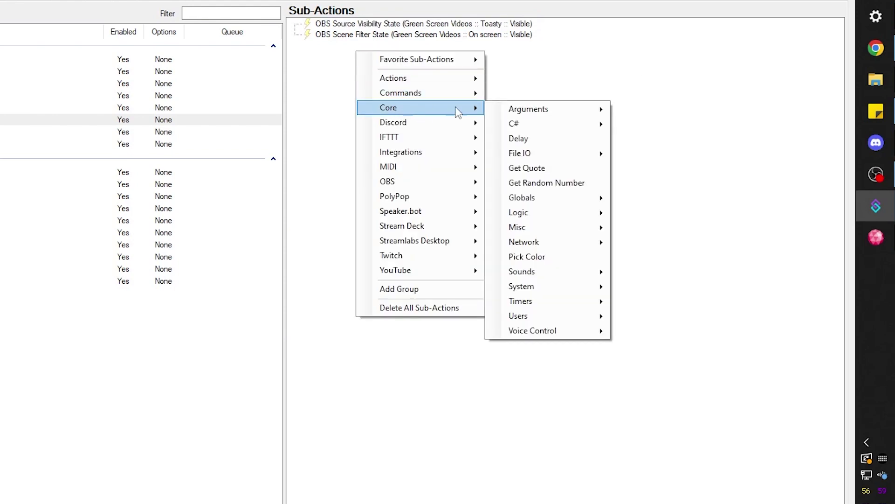
click(514, 139)
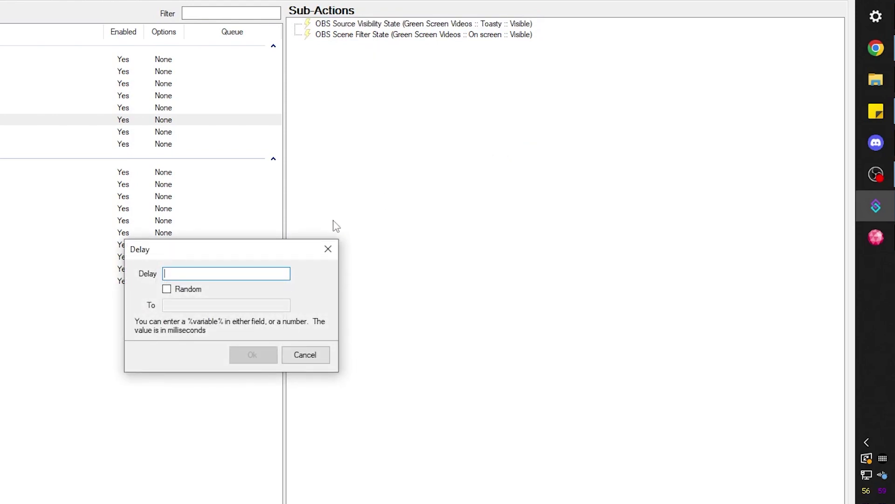
text(800)
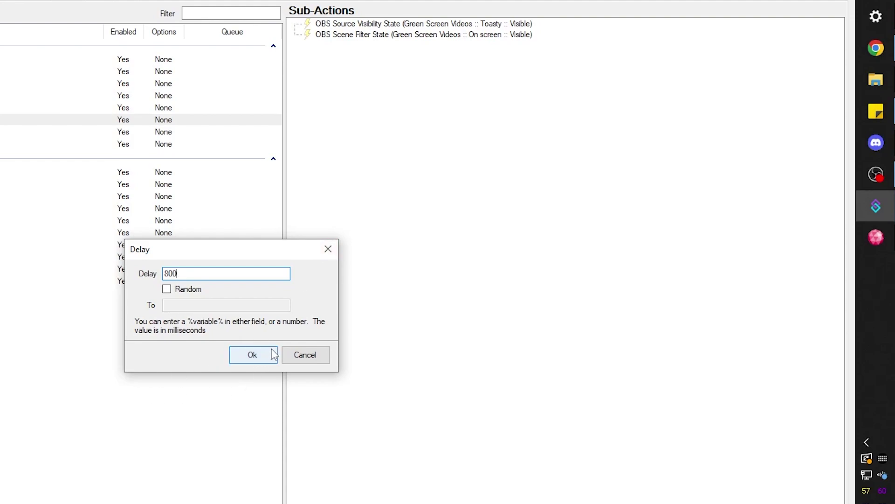
click(257, 357)
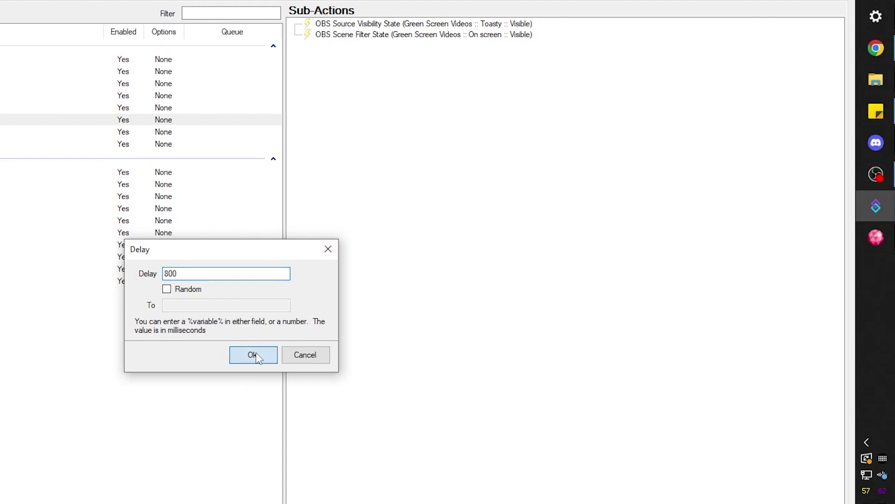
- Duplicate the filter step and switch it to the Off screen filter
right_click(345, 37)
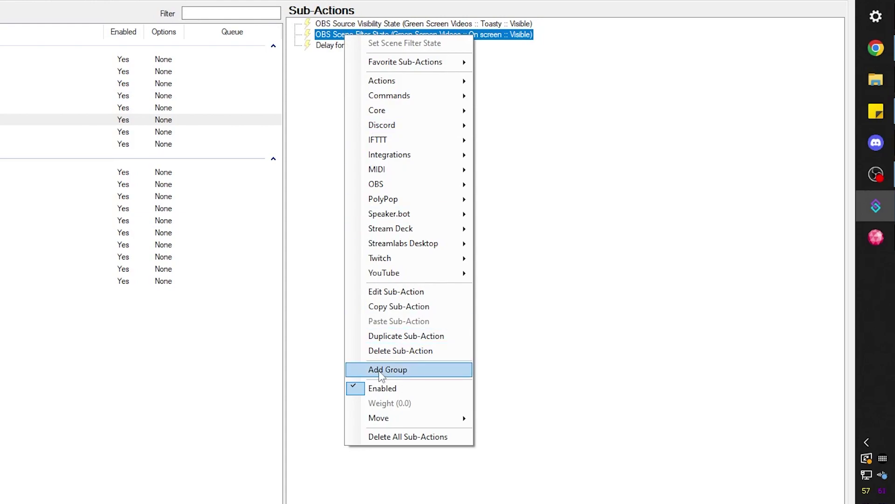
click(360, 342)
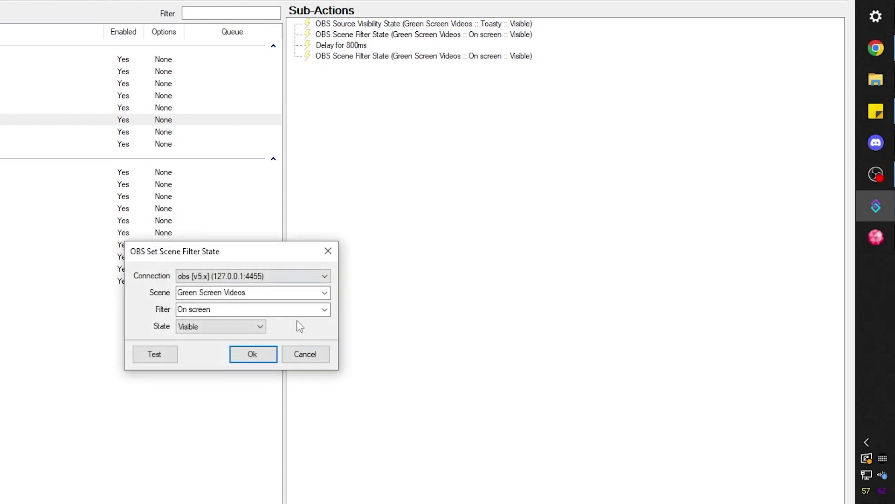
click(301, 309)
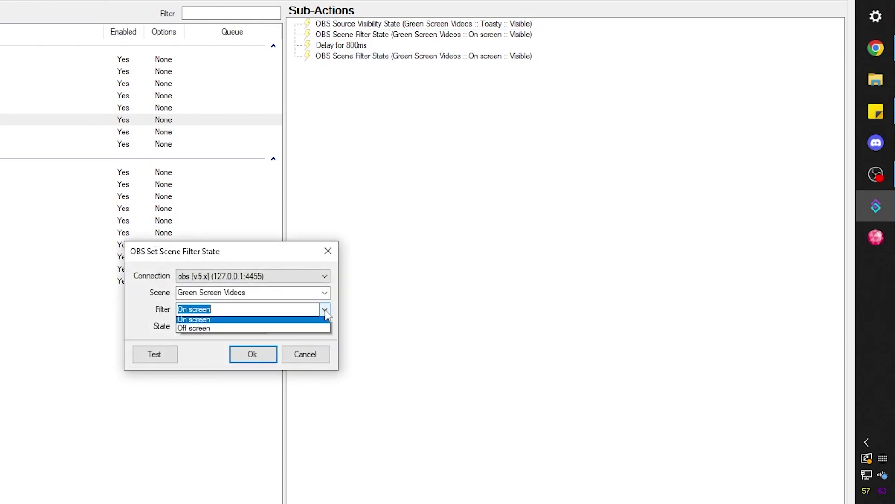
click(256, 332)
click(254, 363)
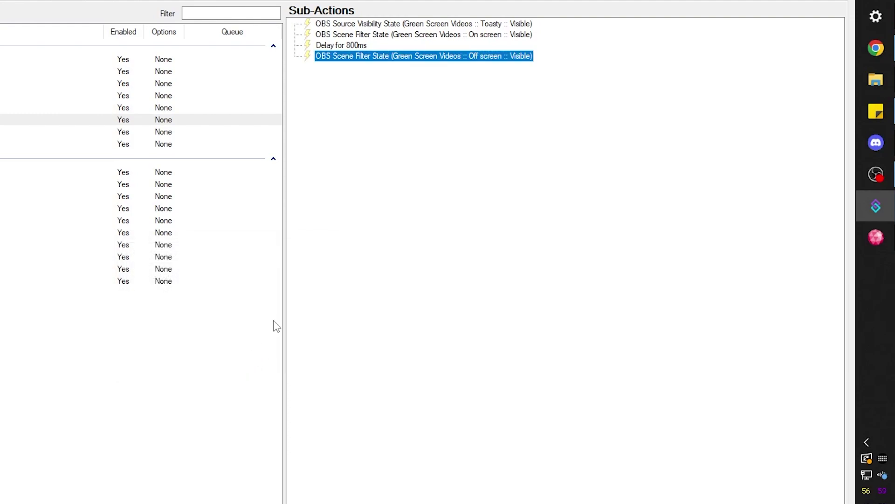
- Duplicate the Toasty visibility step as the fifth step and set its state to Hidden
click(365, 24)
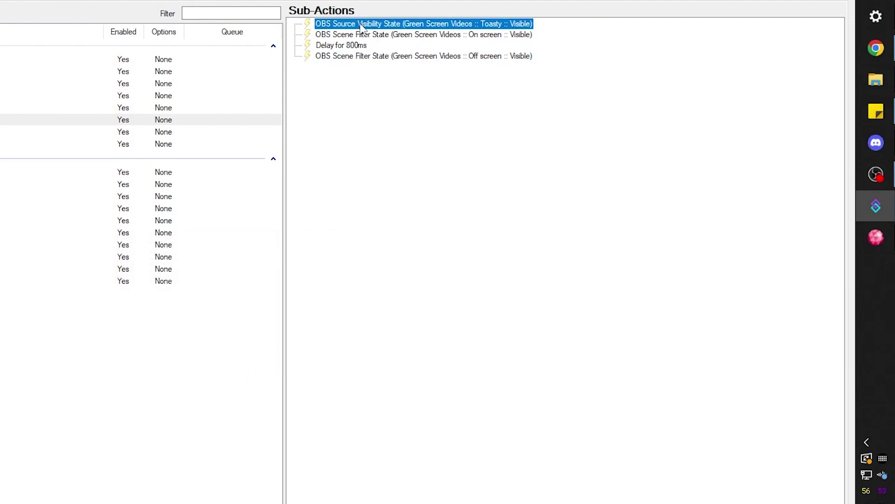
right_click(363, 28)
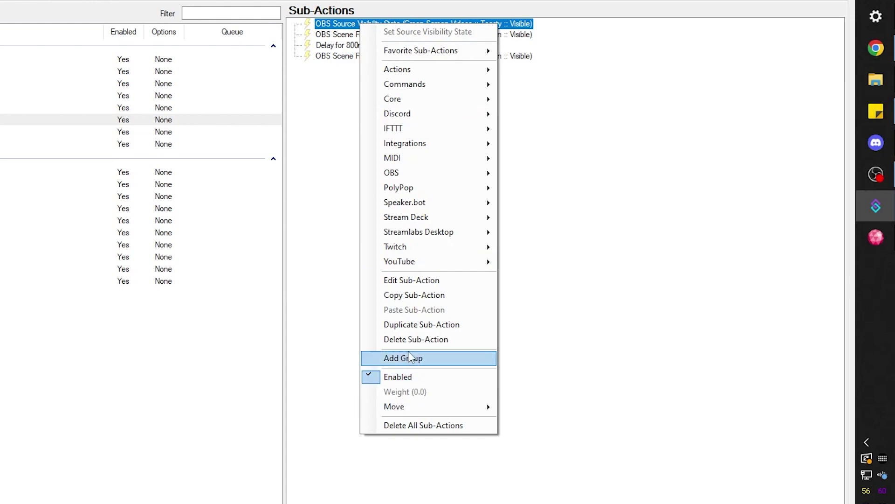
click(390, 326)
click(350, 67)
double_click(349, 67)
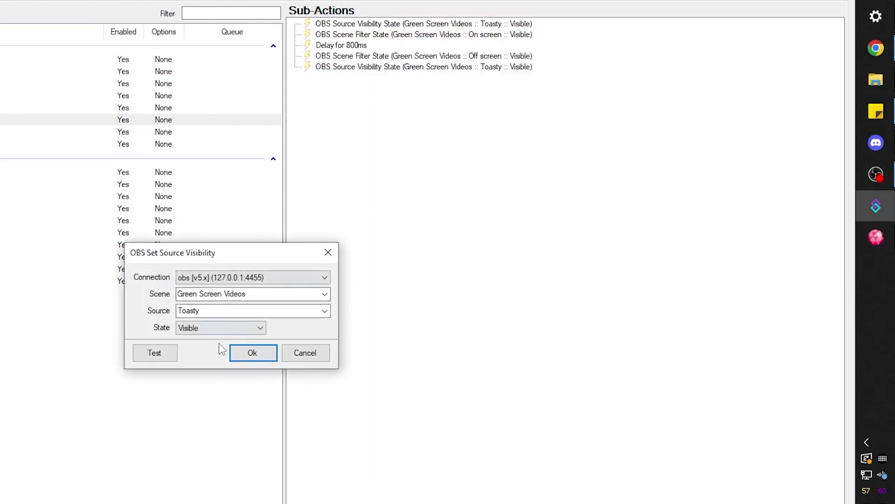
click(240, 328)
click(224, 349)
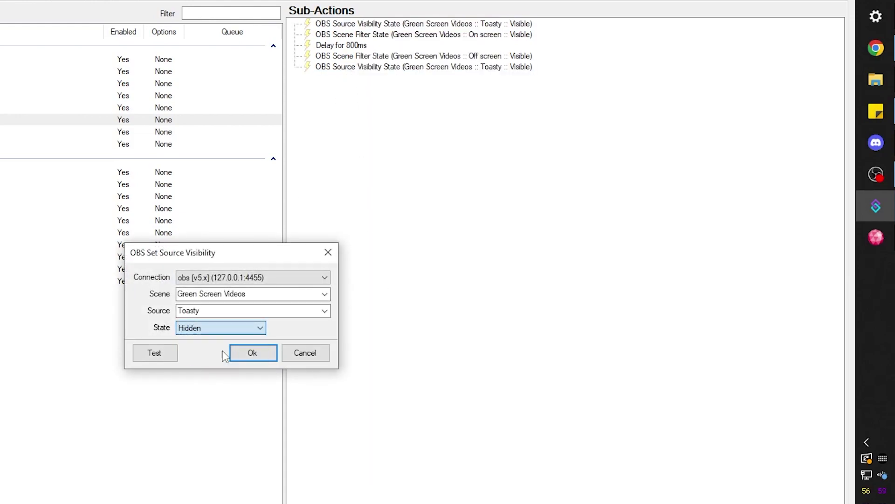
click(252, 353)
click(359, 135)
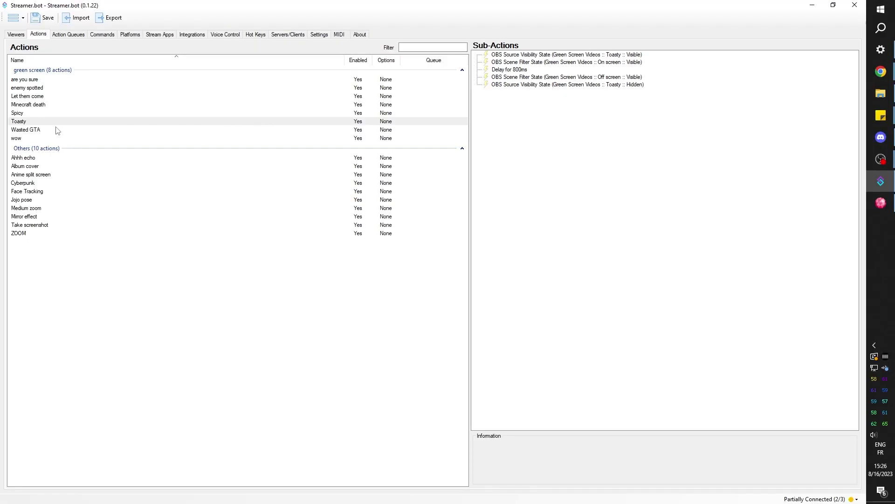
- Verify the Twitch TOASTY channel point reward is linked to the Toasty action, then return to OBS
click(58, 125)
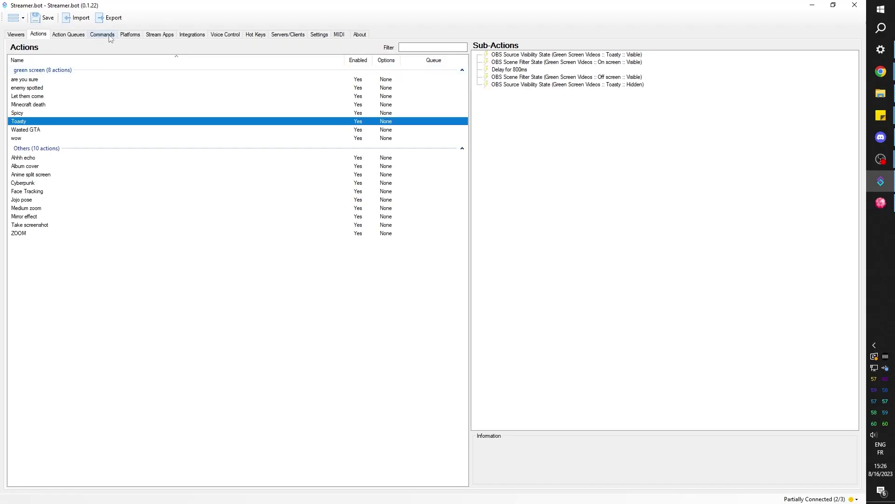
click(127, 36)
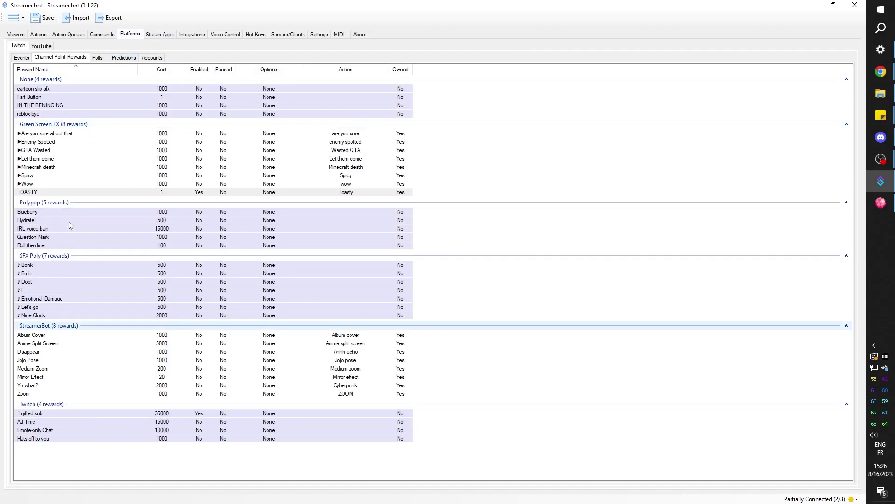
click(61, 192)
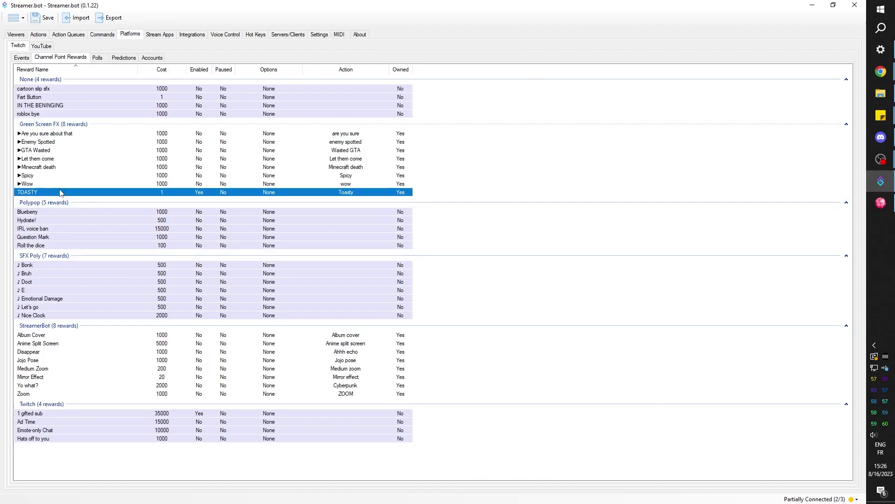
click(881, 159)
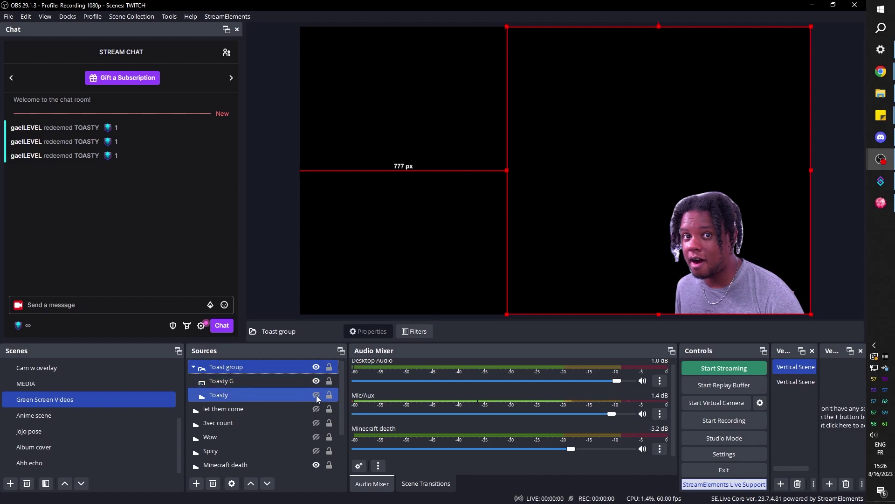
- Open the Green Screen Videos filters, preview the Off screen slide, and move the face group right
click(240, 386)
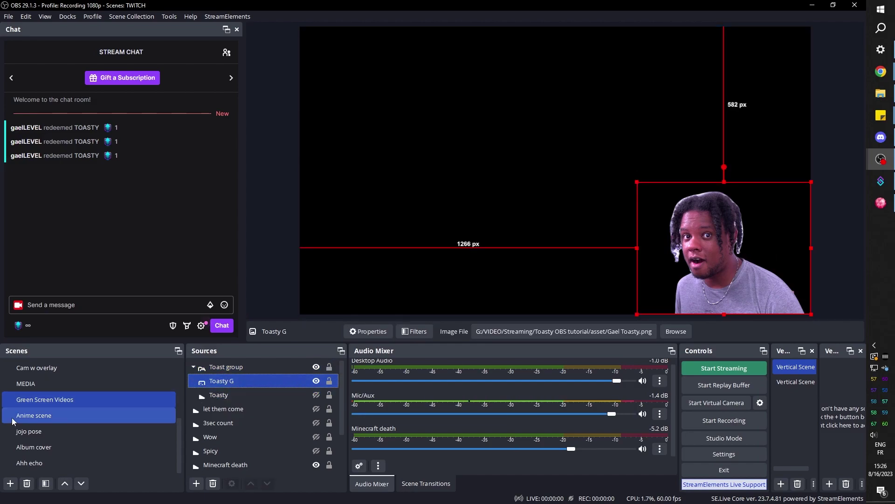
right_click(74, 402)
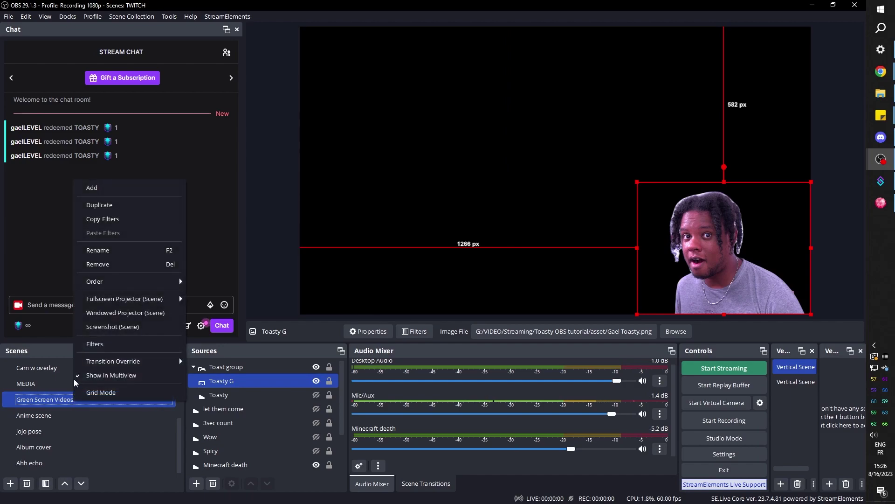
click(91, 344)
click(244, 126)
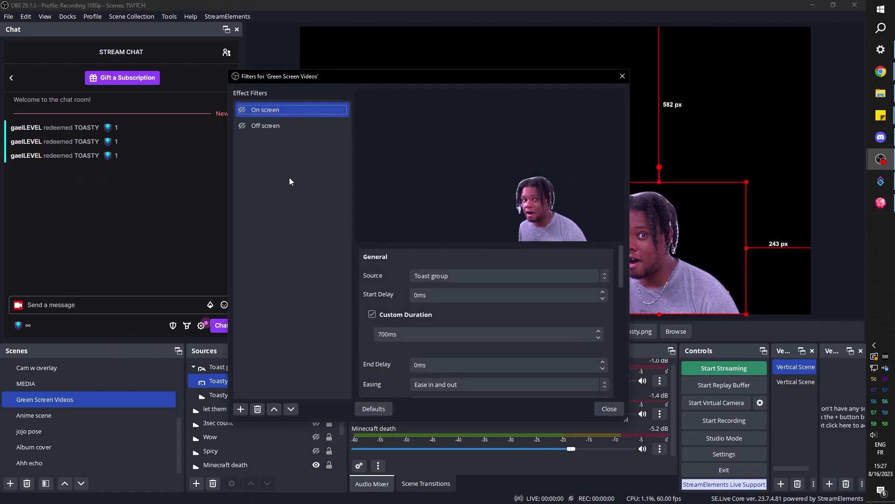
click(243, 126)
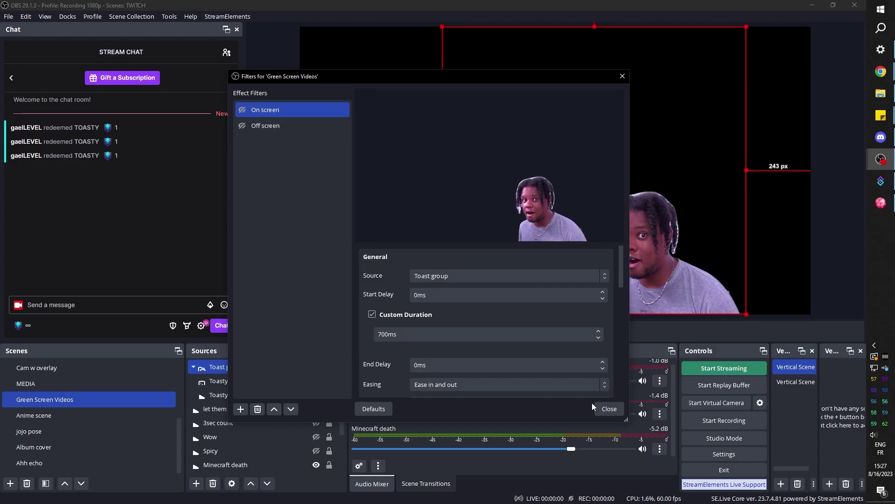
drag(393, 84, 234, 78)
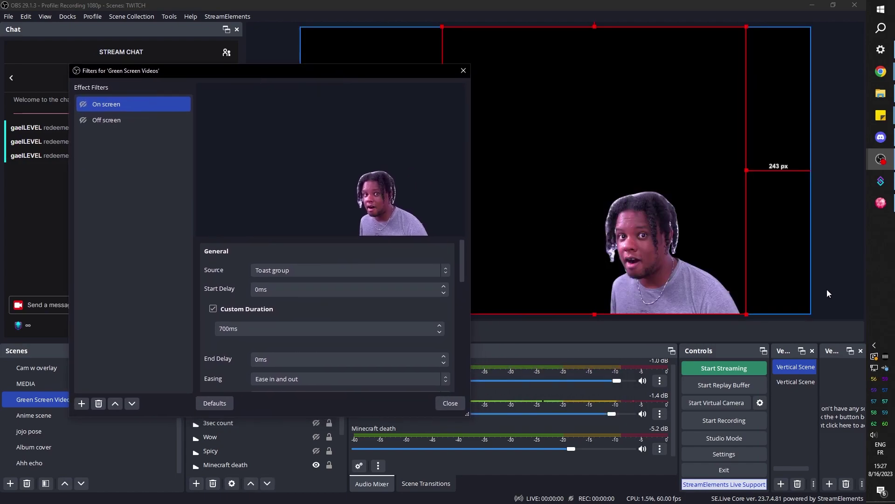
drag(667, 282, 754, 287)
- Capture the group's position as the On screen (x 846) and Off screen (x 1319) transforms
click(76, 84)
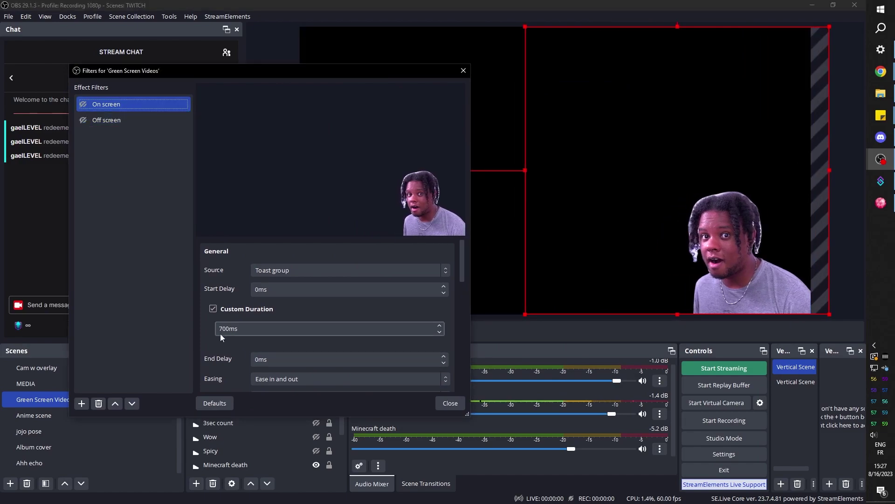
scroll(205, 344, down, 3)
click(246, 355)
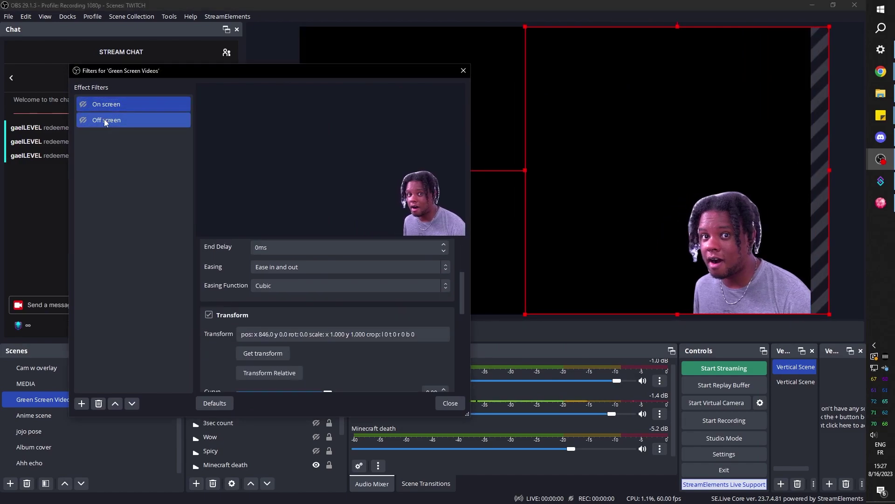
click(105, 120)
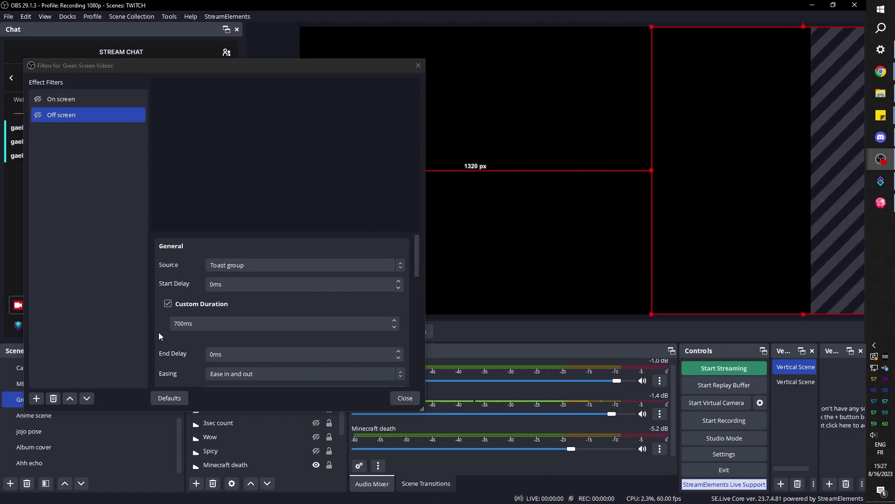
scroll(159, 332, down, 5)
click(207, 319)
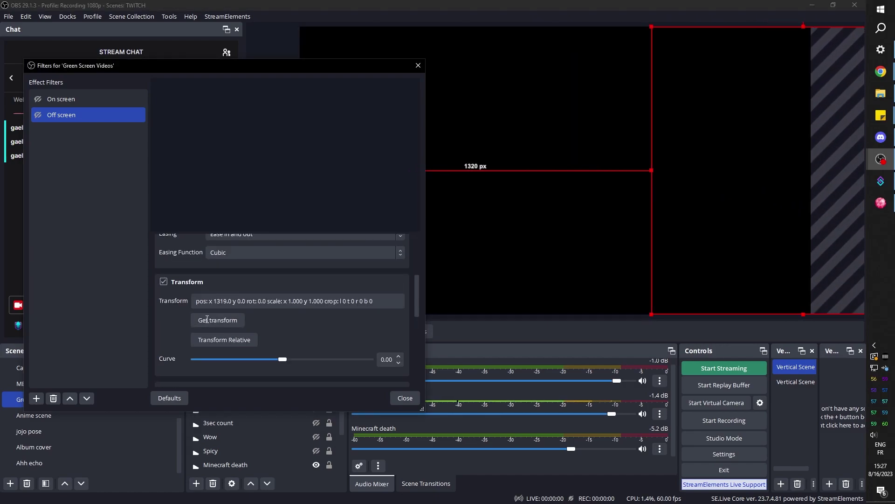
- Close the filters, switch to the FULL scene, and redeem TOASTY from the chat's channel points
click(399, 397)
scroll(42, 402, up, 5)
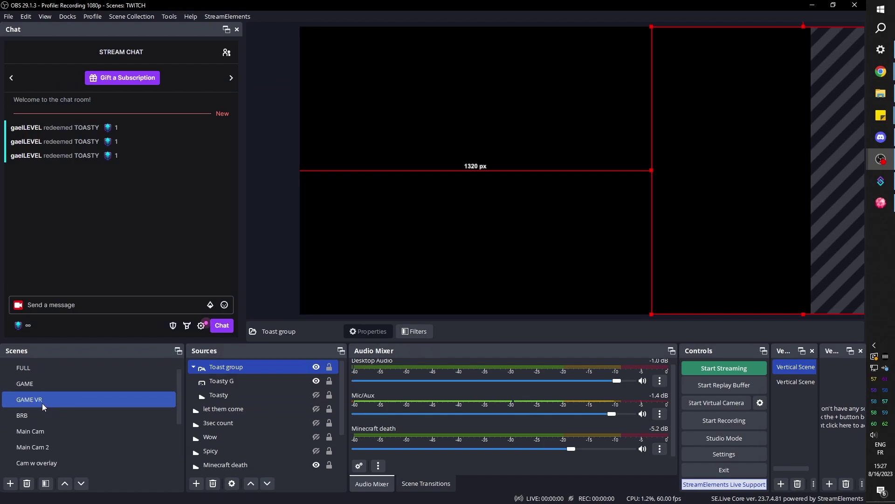
click(49, 395)
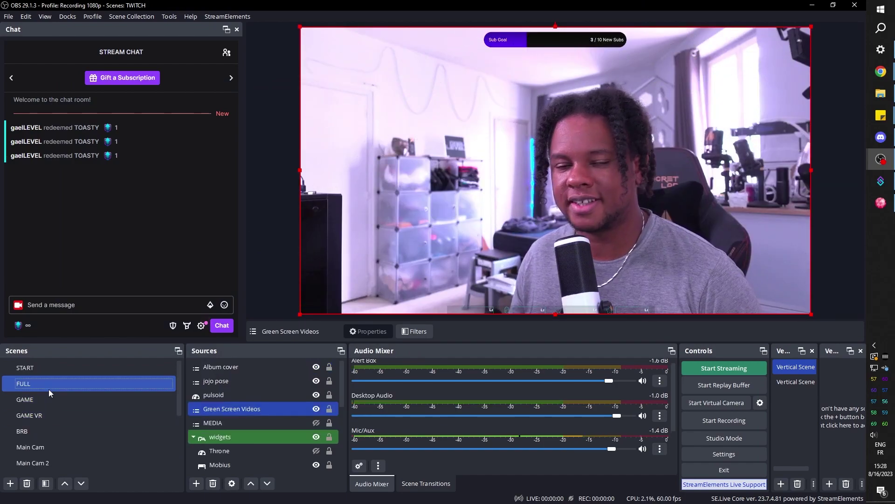
click(19, 325)
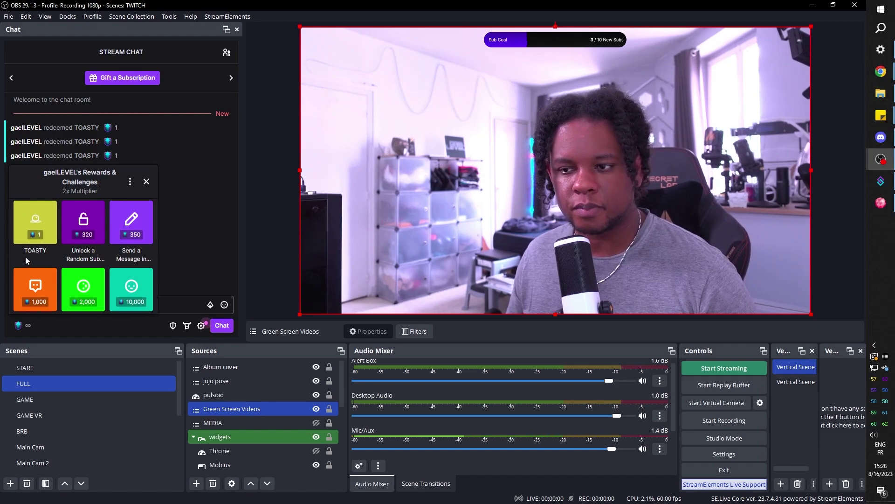
click(35, 224)
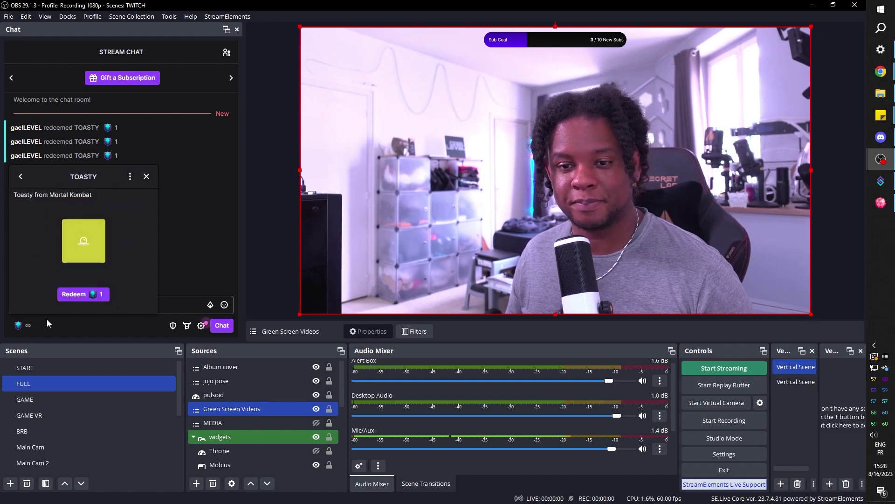
click(75, 297)
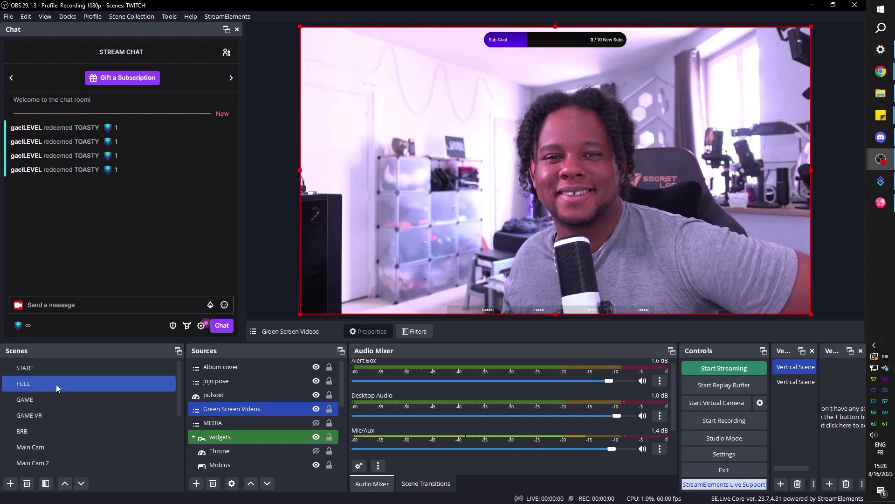
- Redeem the TOASTY reward a second time to retest the effect
click(18, 325)
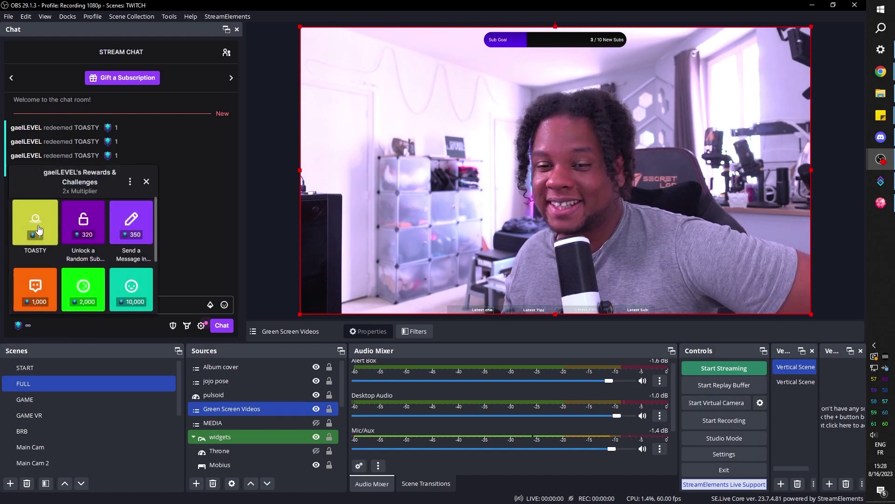
click(38, 230)
click(98, 293)
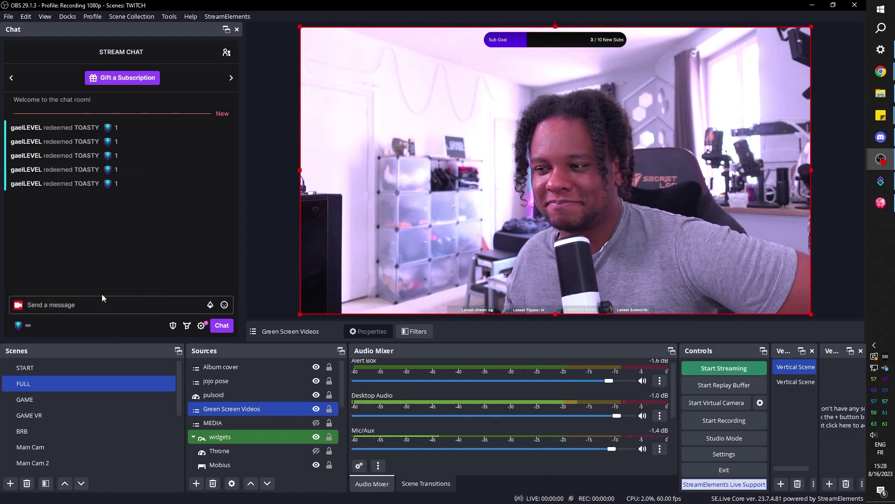